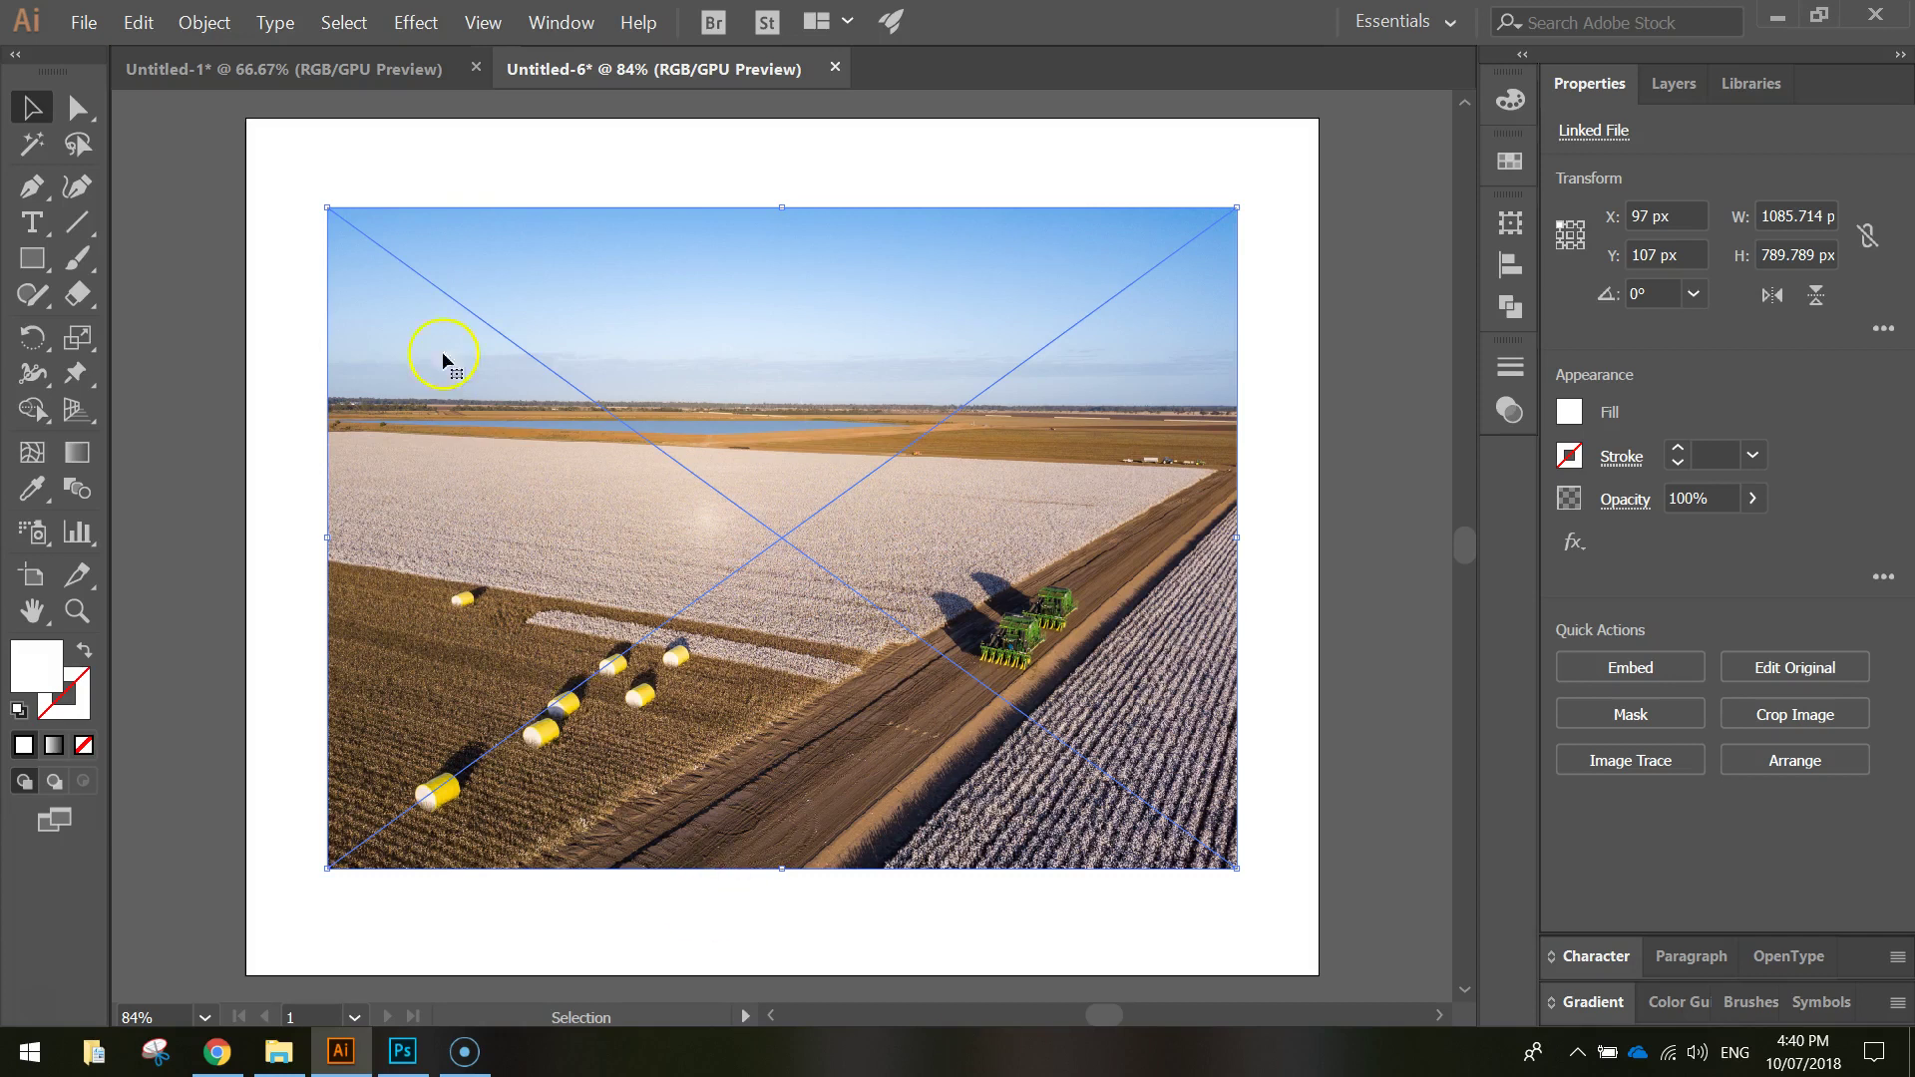
Select the cotton-field photo and start Crop Image, moving the embed warning aside
click(432, 173)
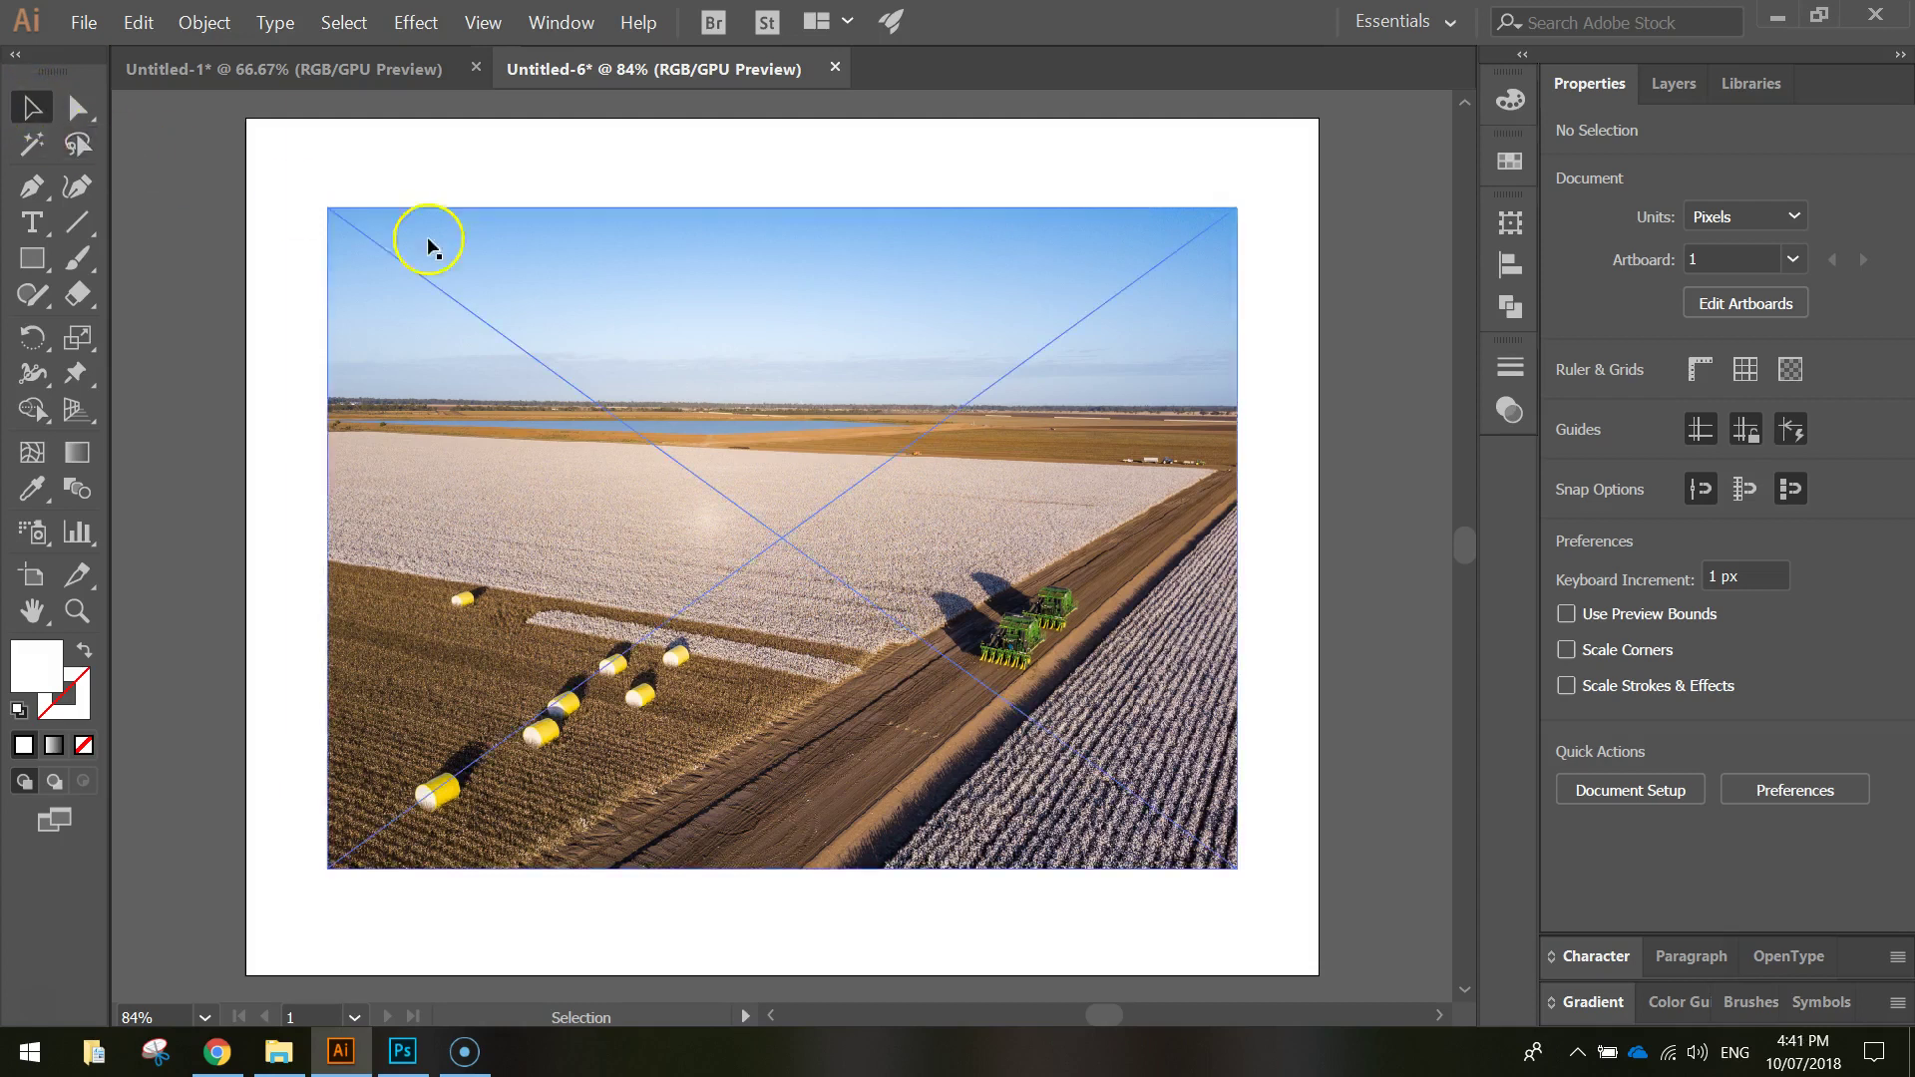
click(594, 297)
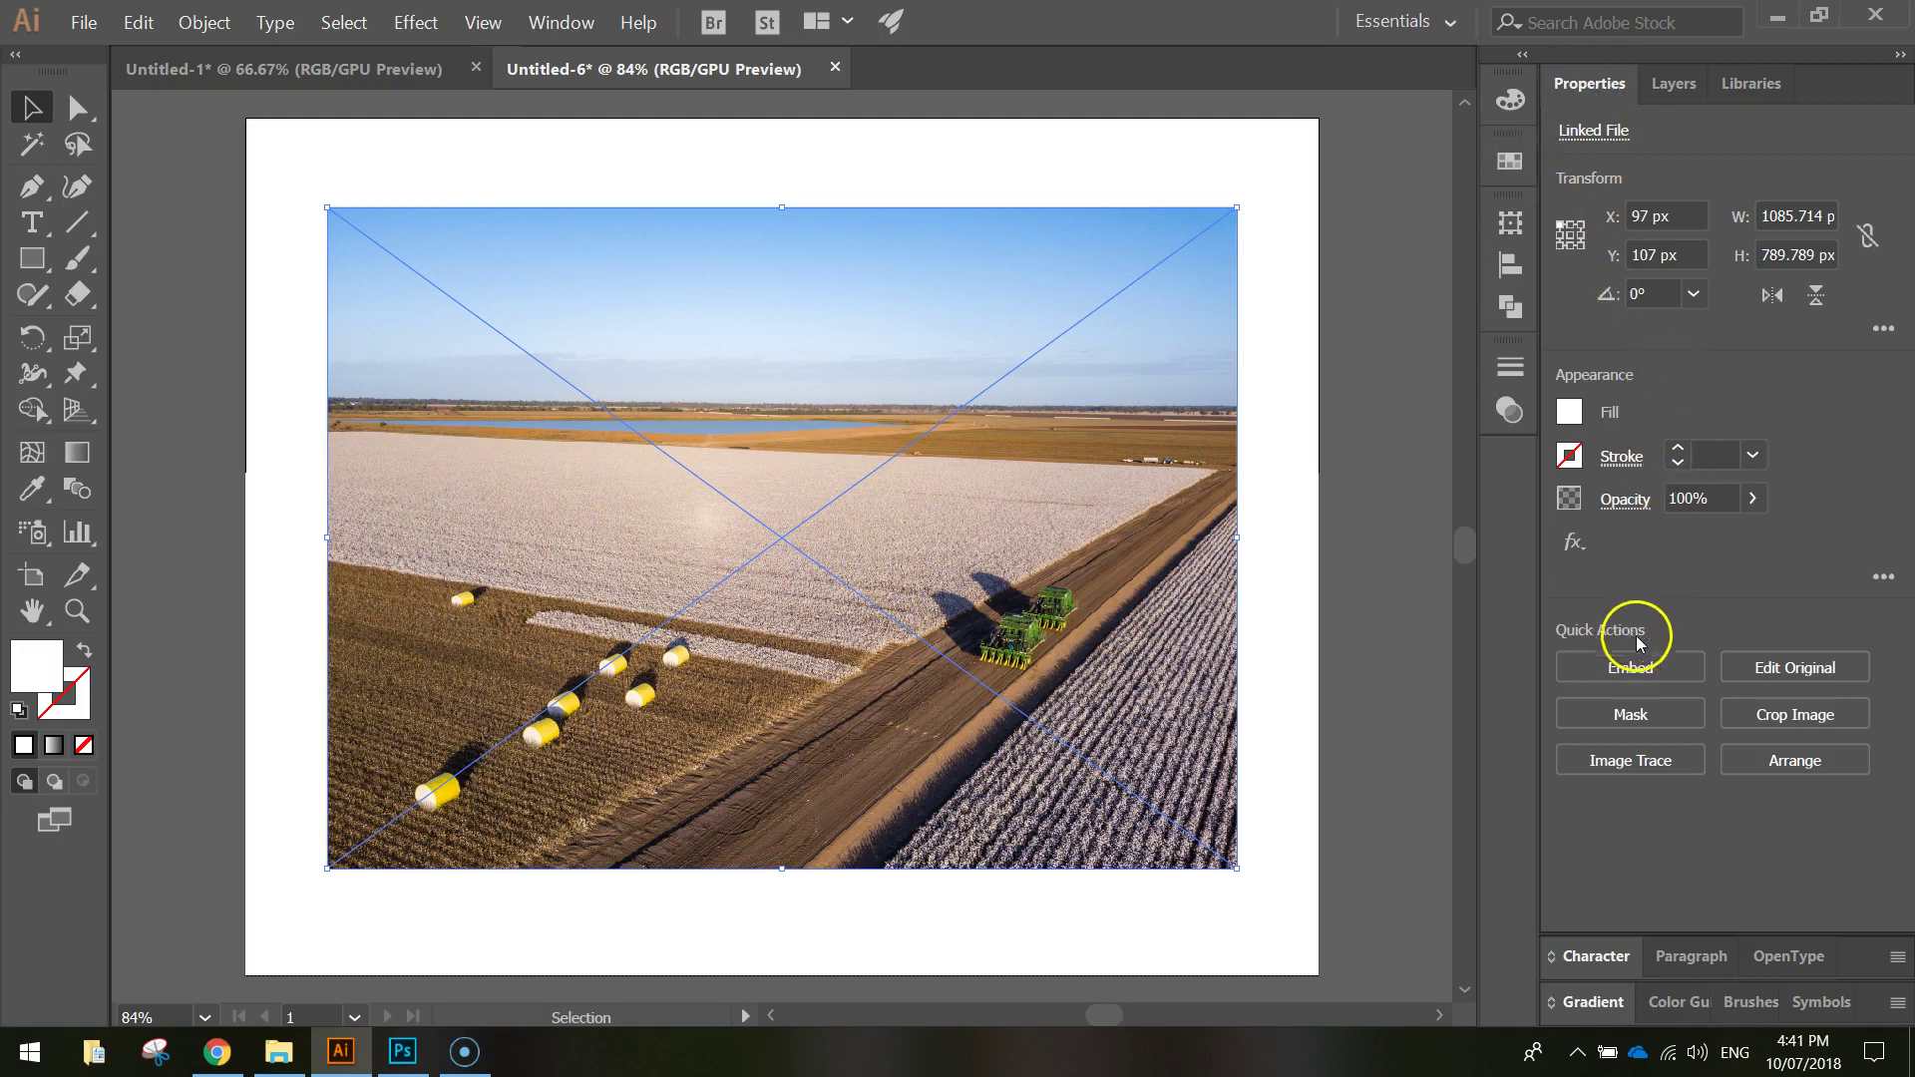
click(1786, 719)
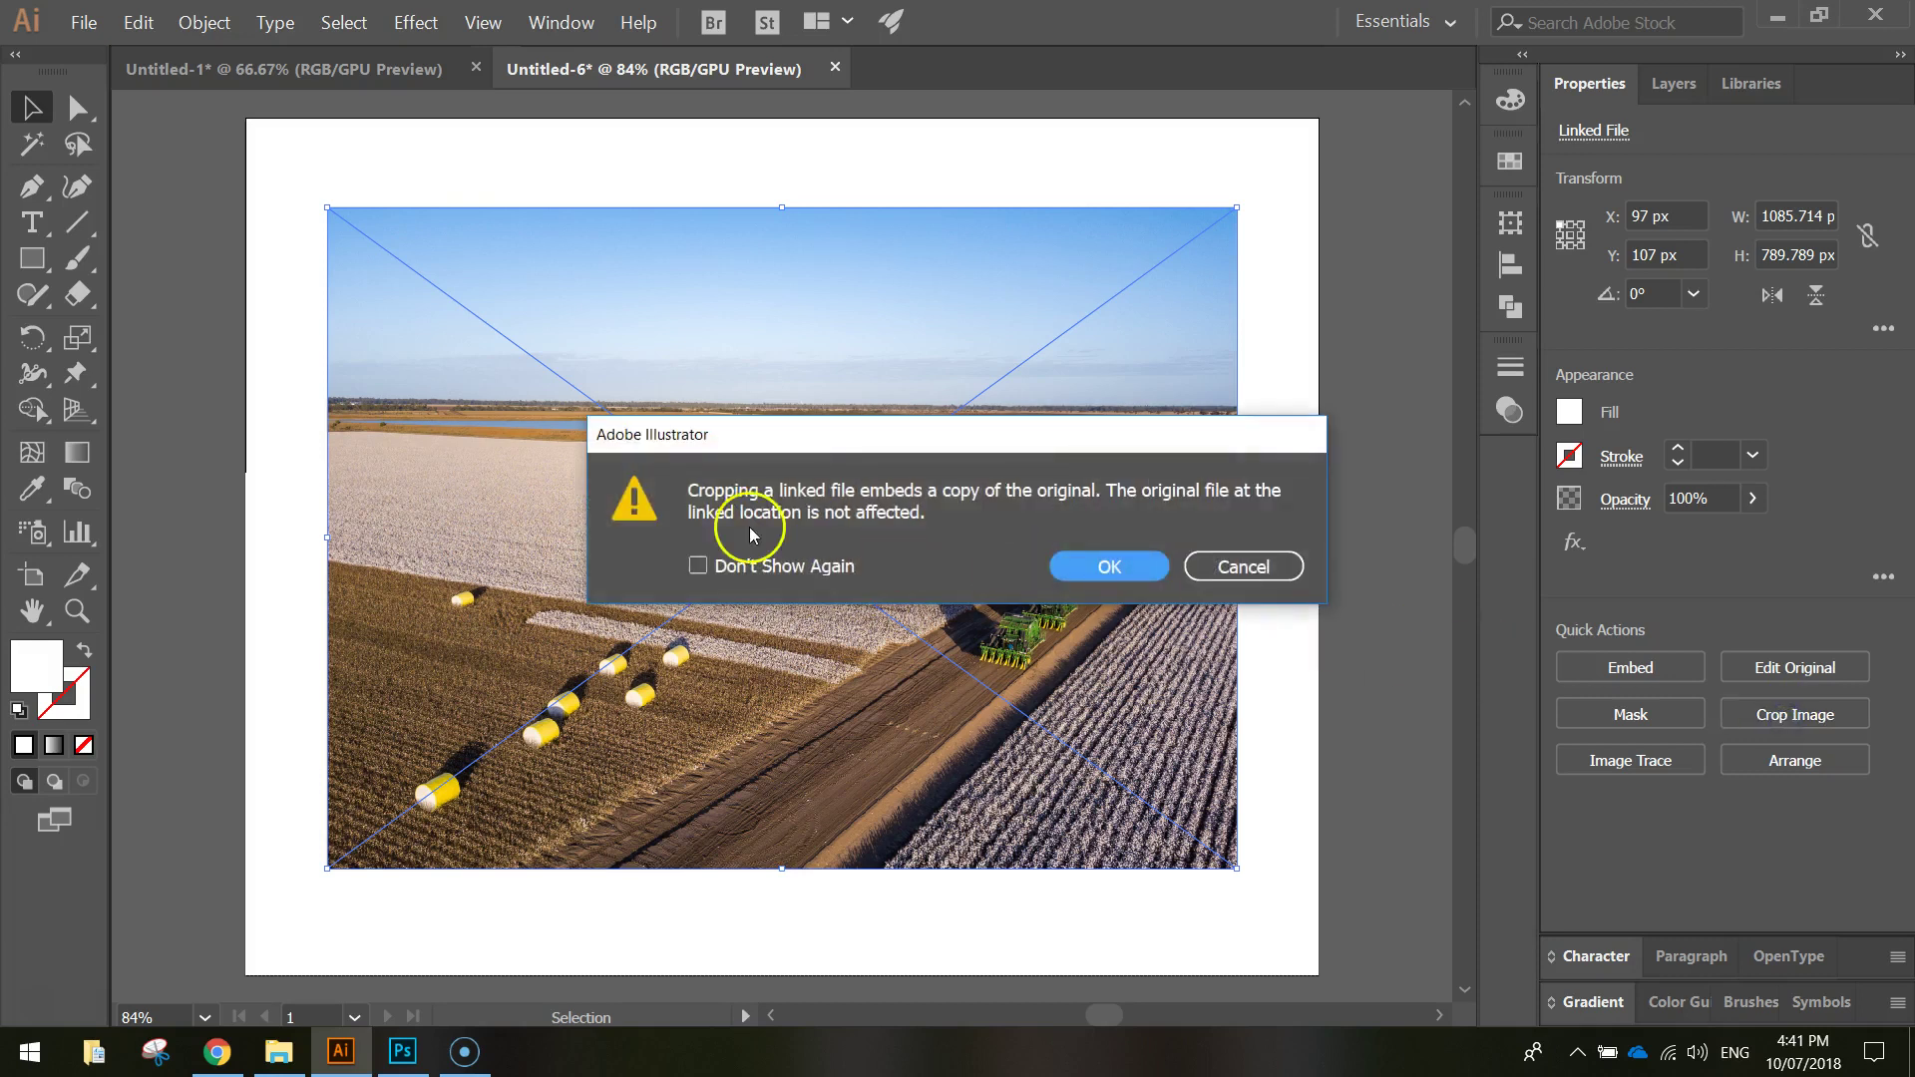
drag(889, 436, 740, 410)
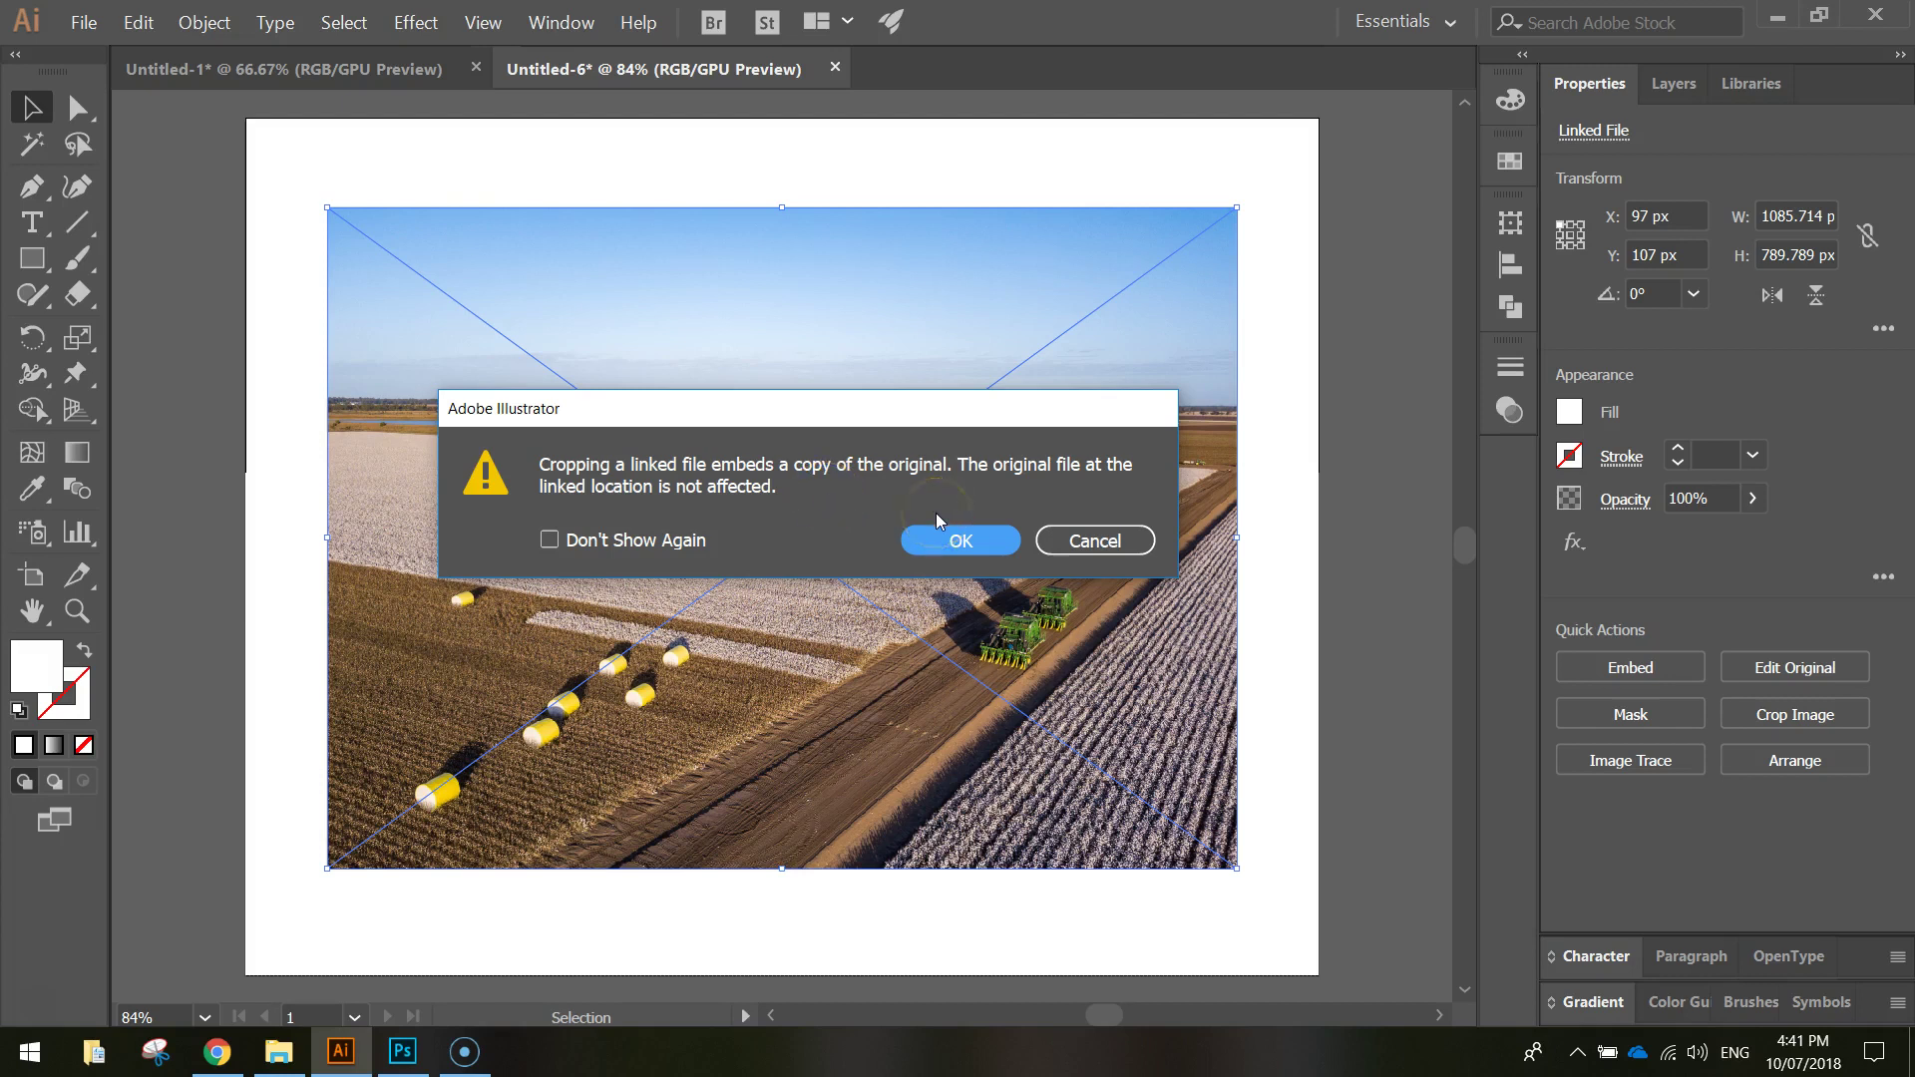
Accept embedding, trim the sky and outer edges to about 809 × 519 px, and apply
click(962, 539)
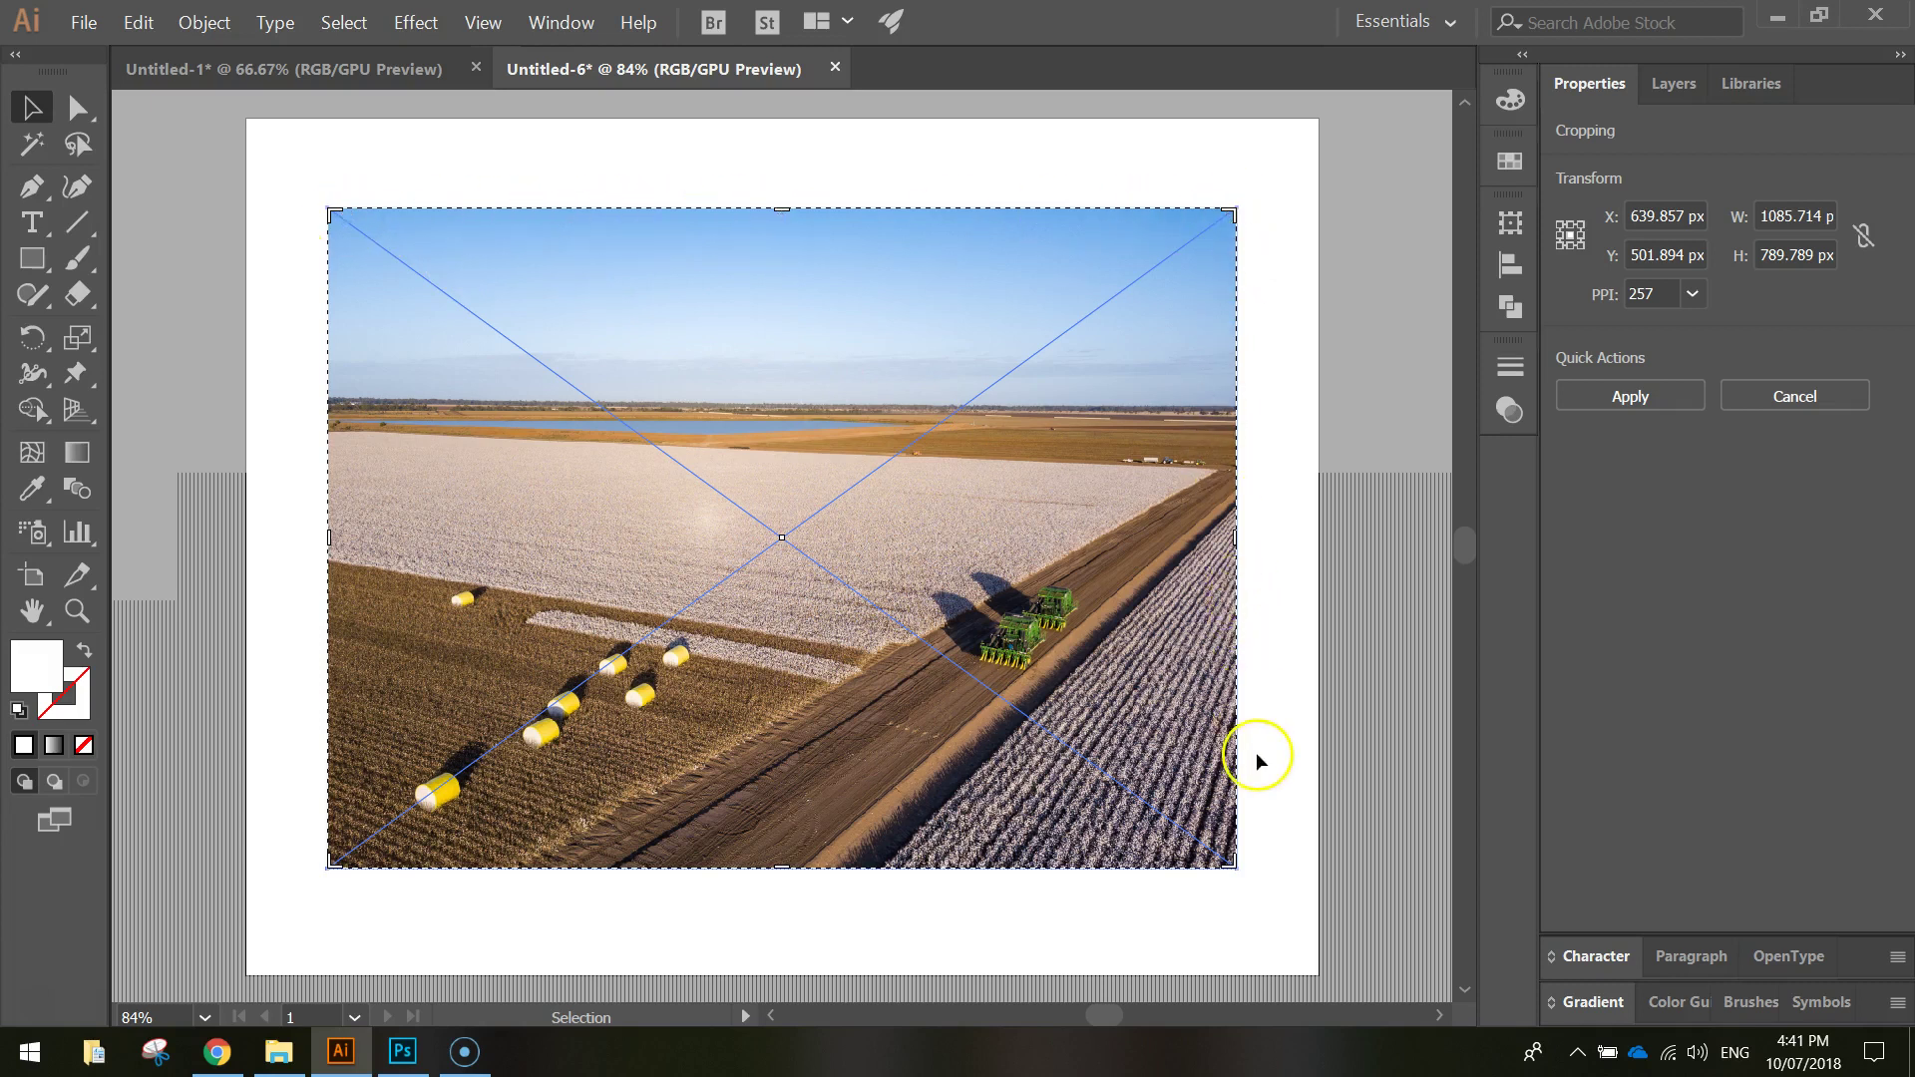
drag(1227, 206, 1168, 306)
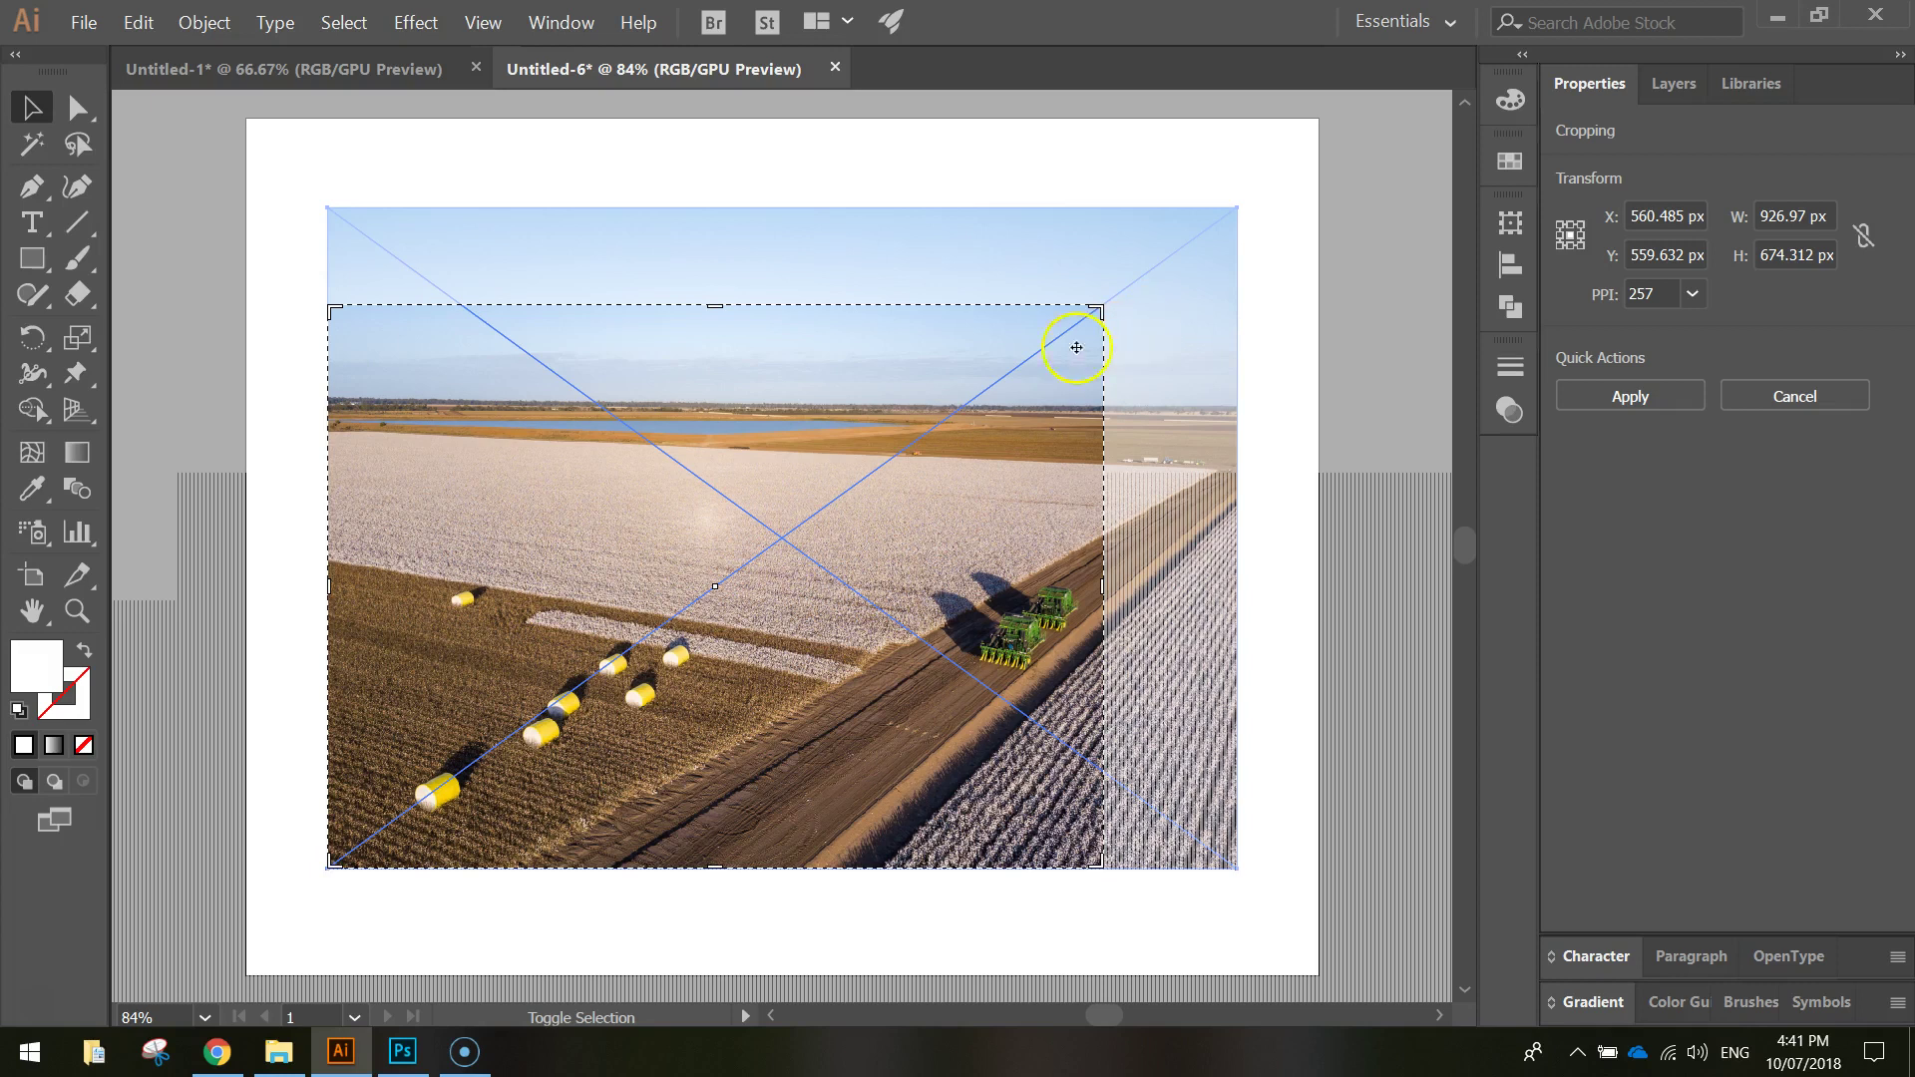
drag(715, 307, 710, 328)
drag(331, 868, 436, 755)
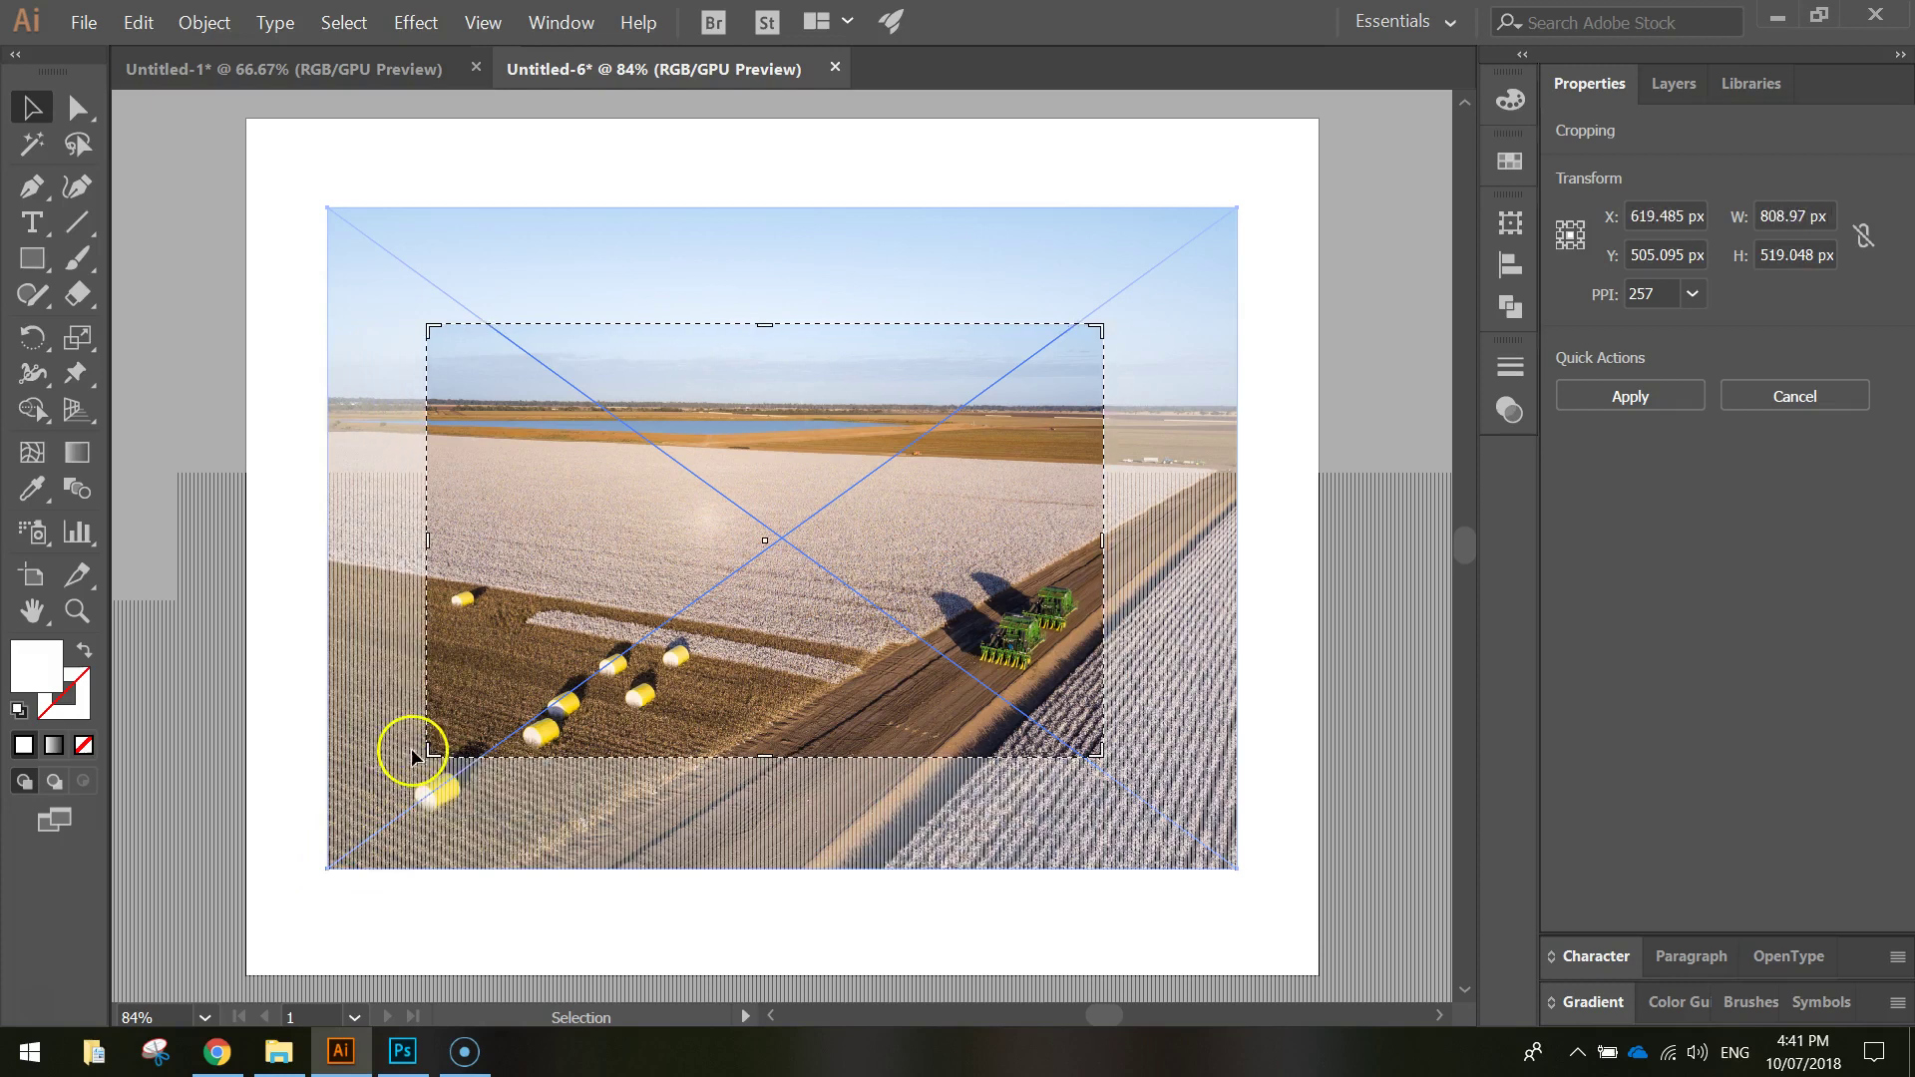
click(1641, 396)
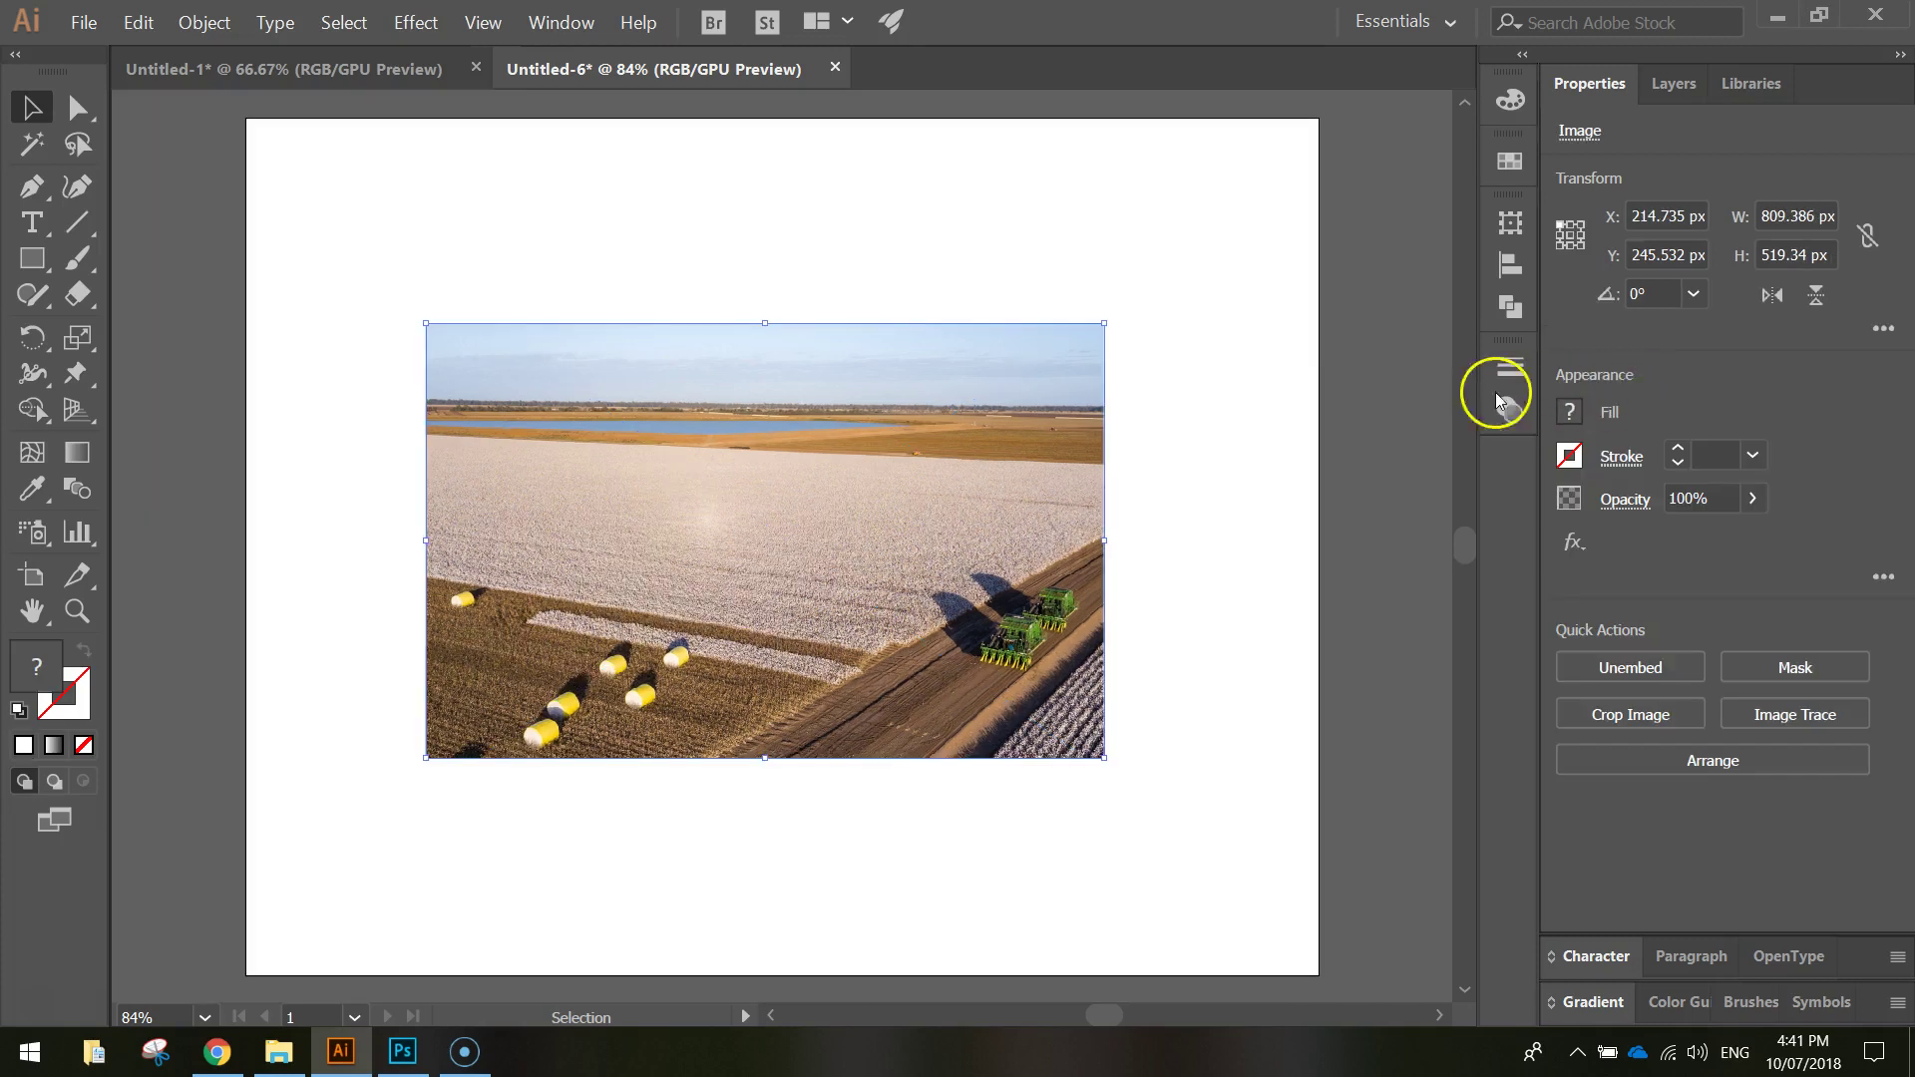
Deselect the cropped photo and bring up the Untitled-1 mountain landscape document
click(1249, 393)
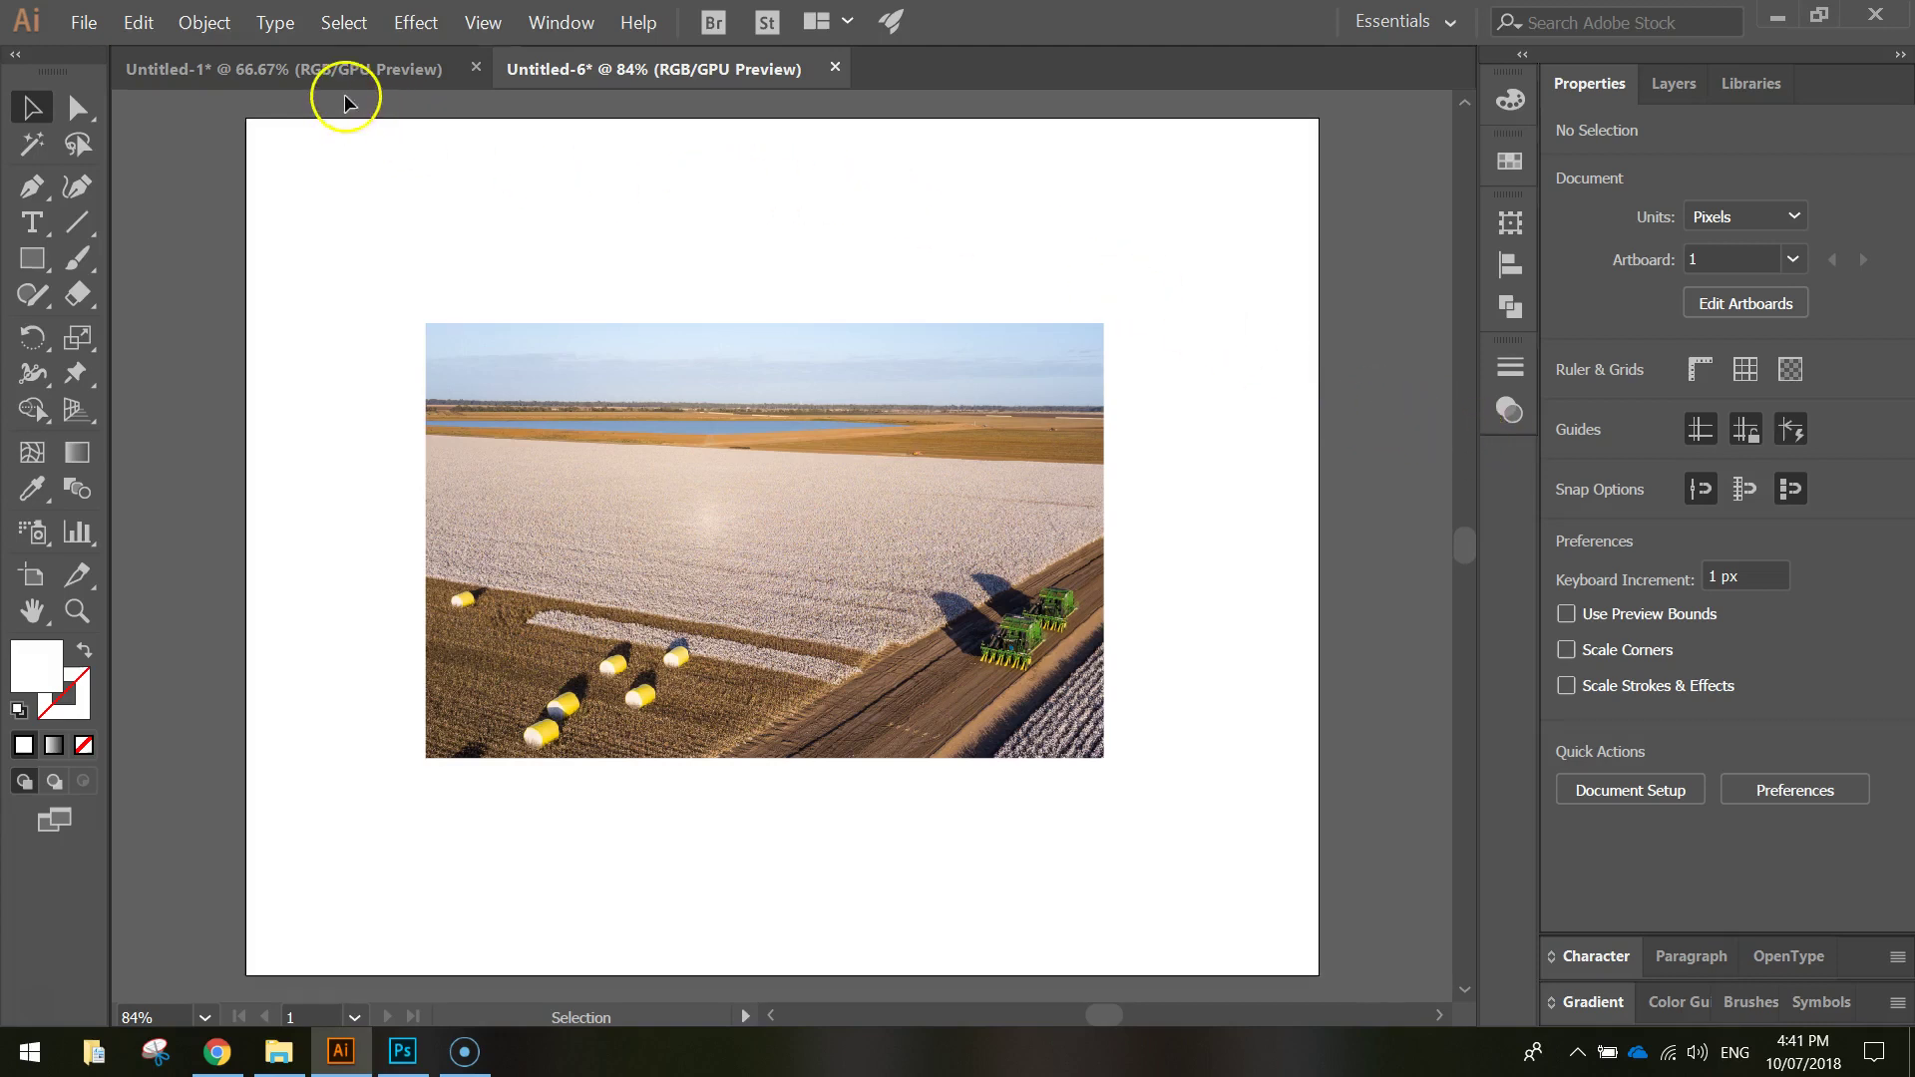
click(331, 71)
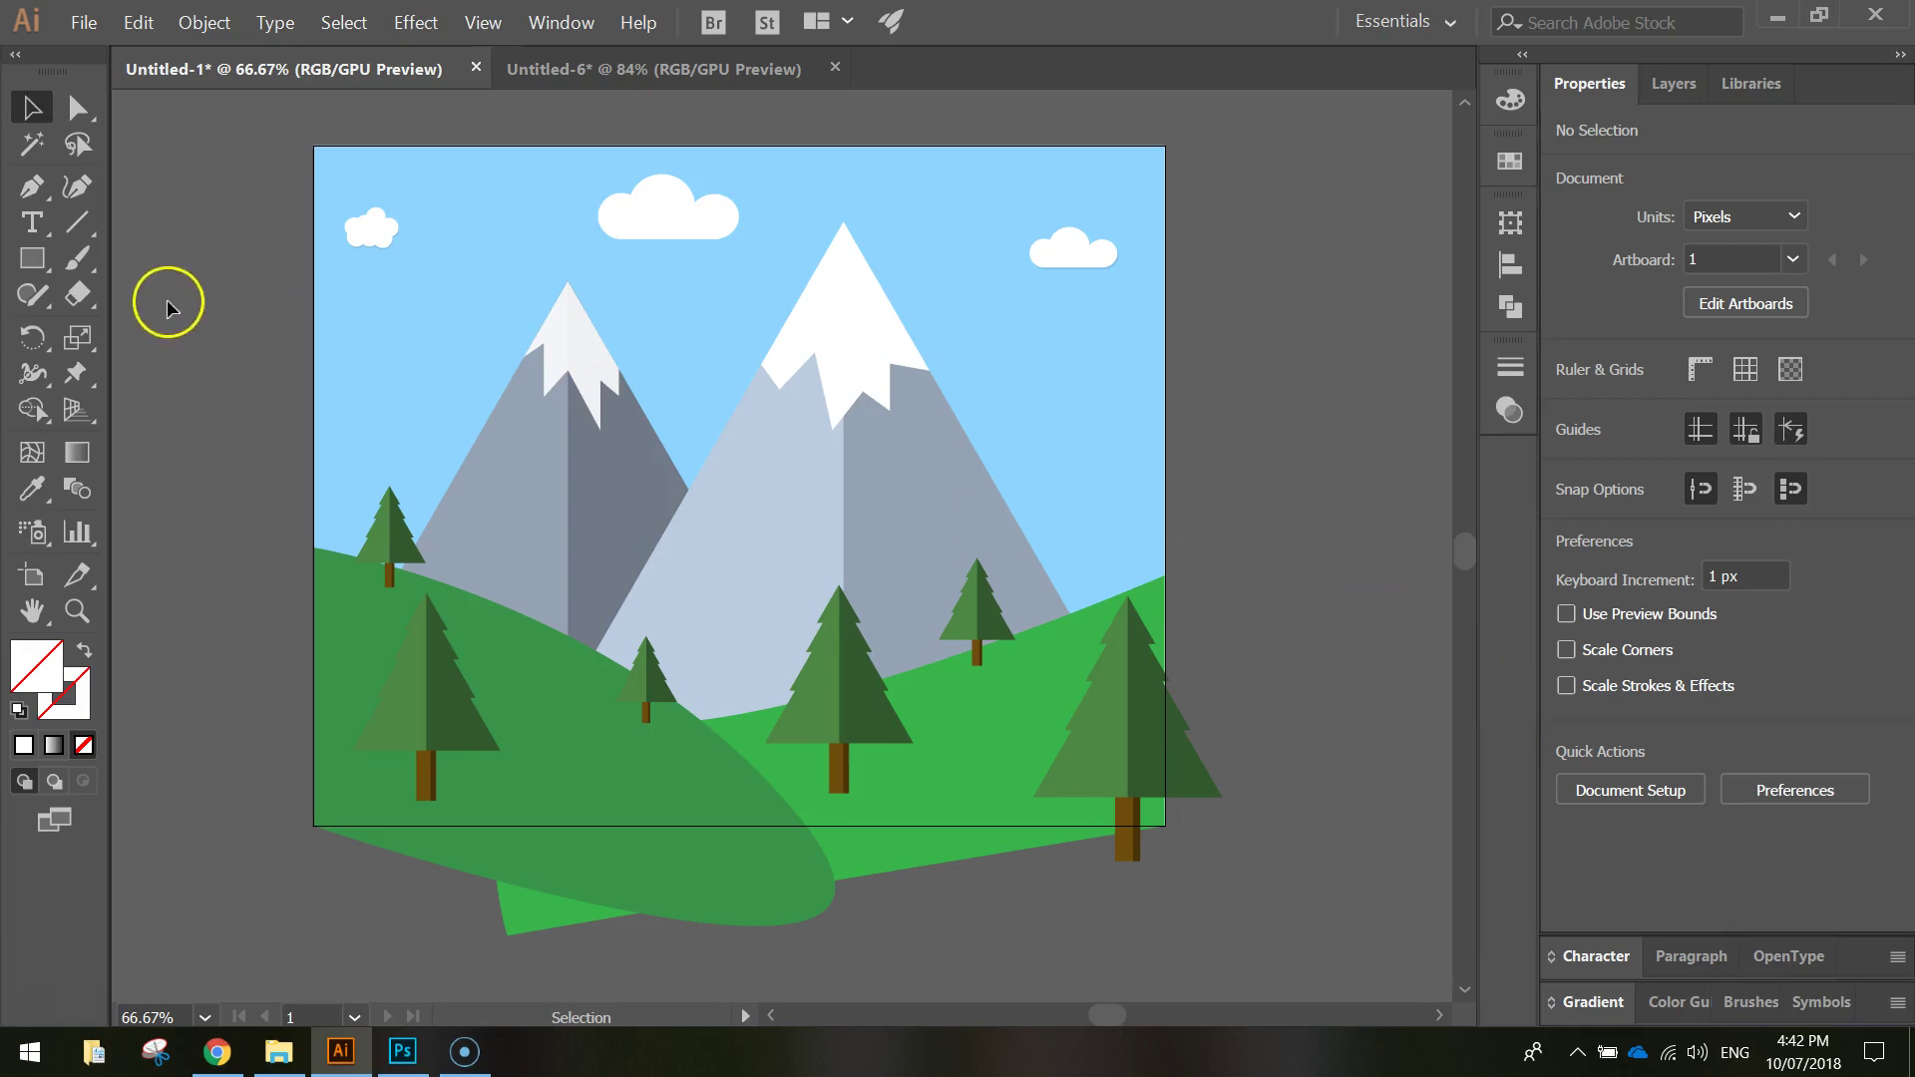
Choose the plain Rectangle tool and set its fill to None
click(33, 259)
drag(33, 260, 109, 262)
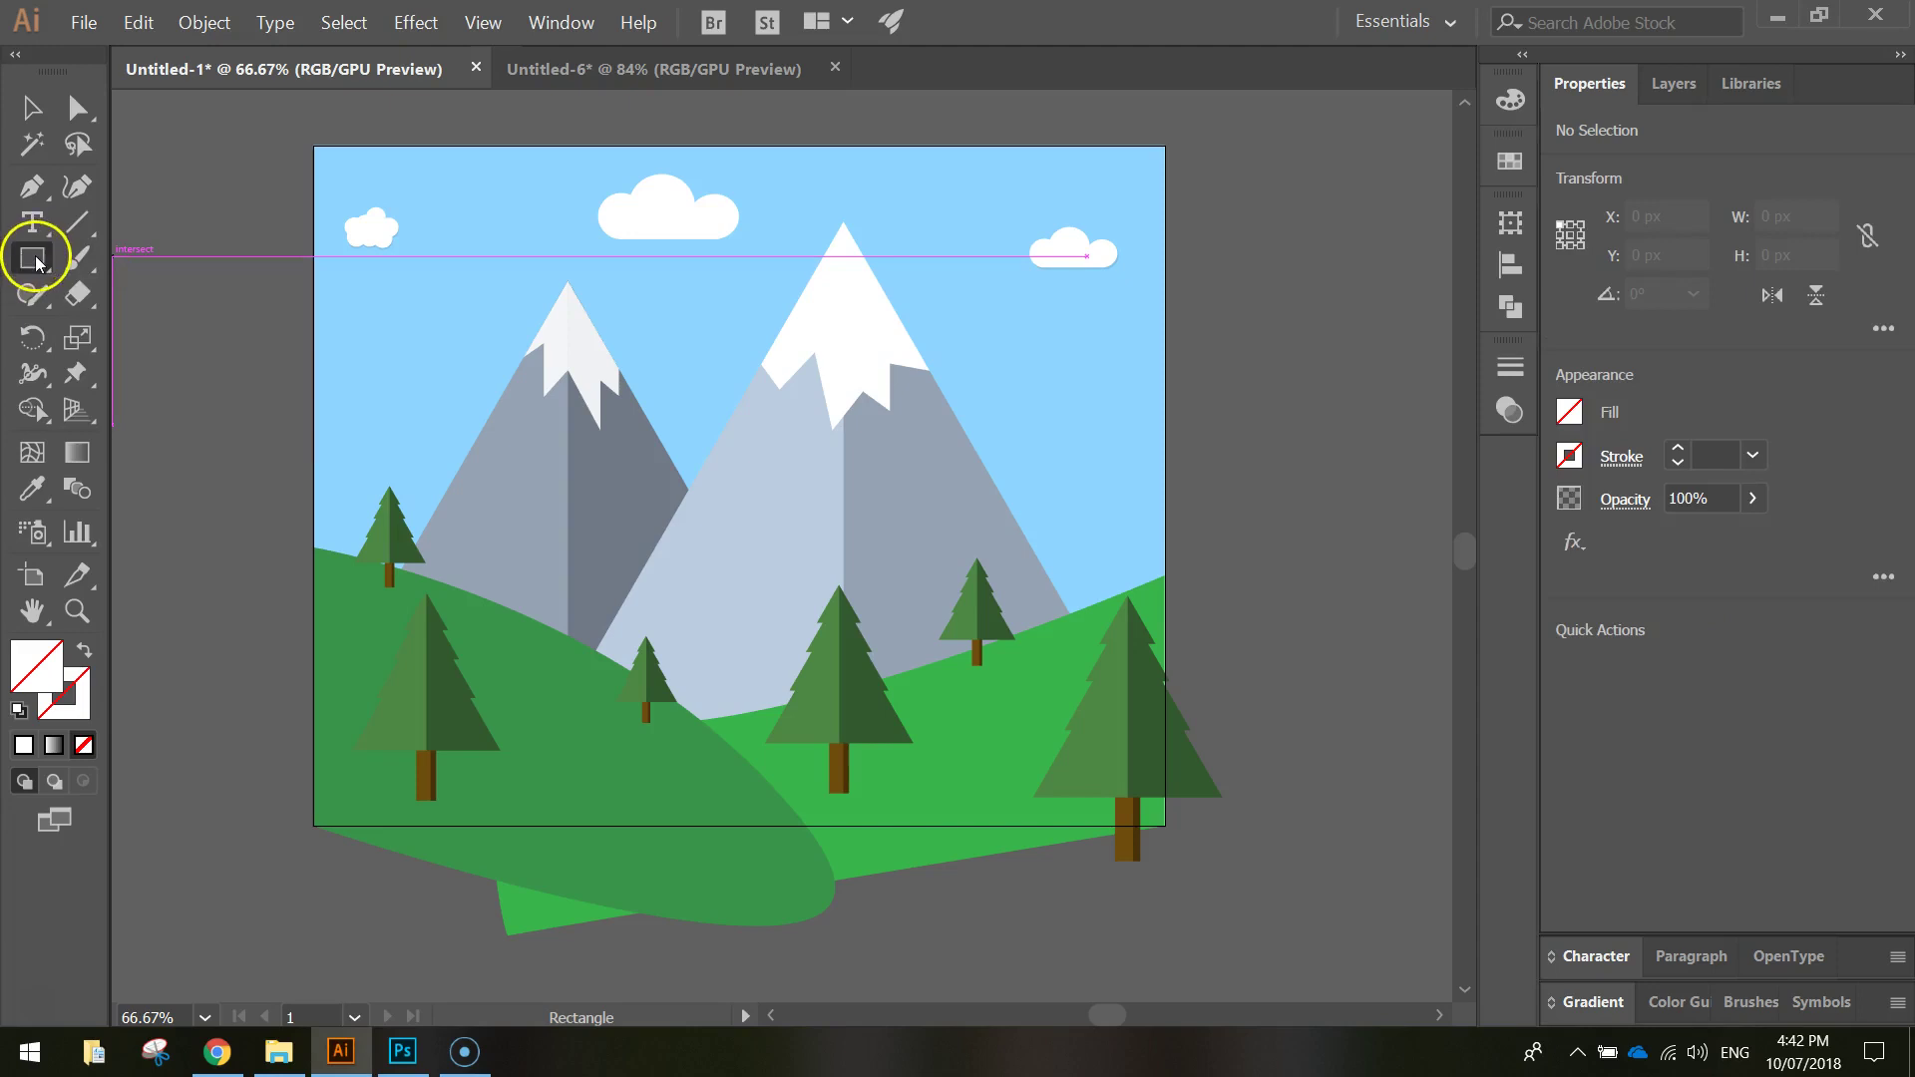
click(1571, 413)
click(1245, 517)
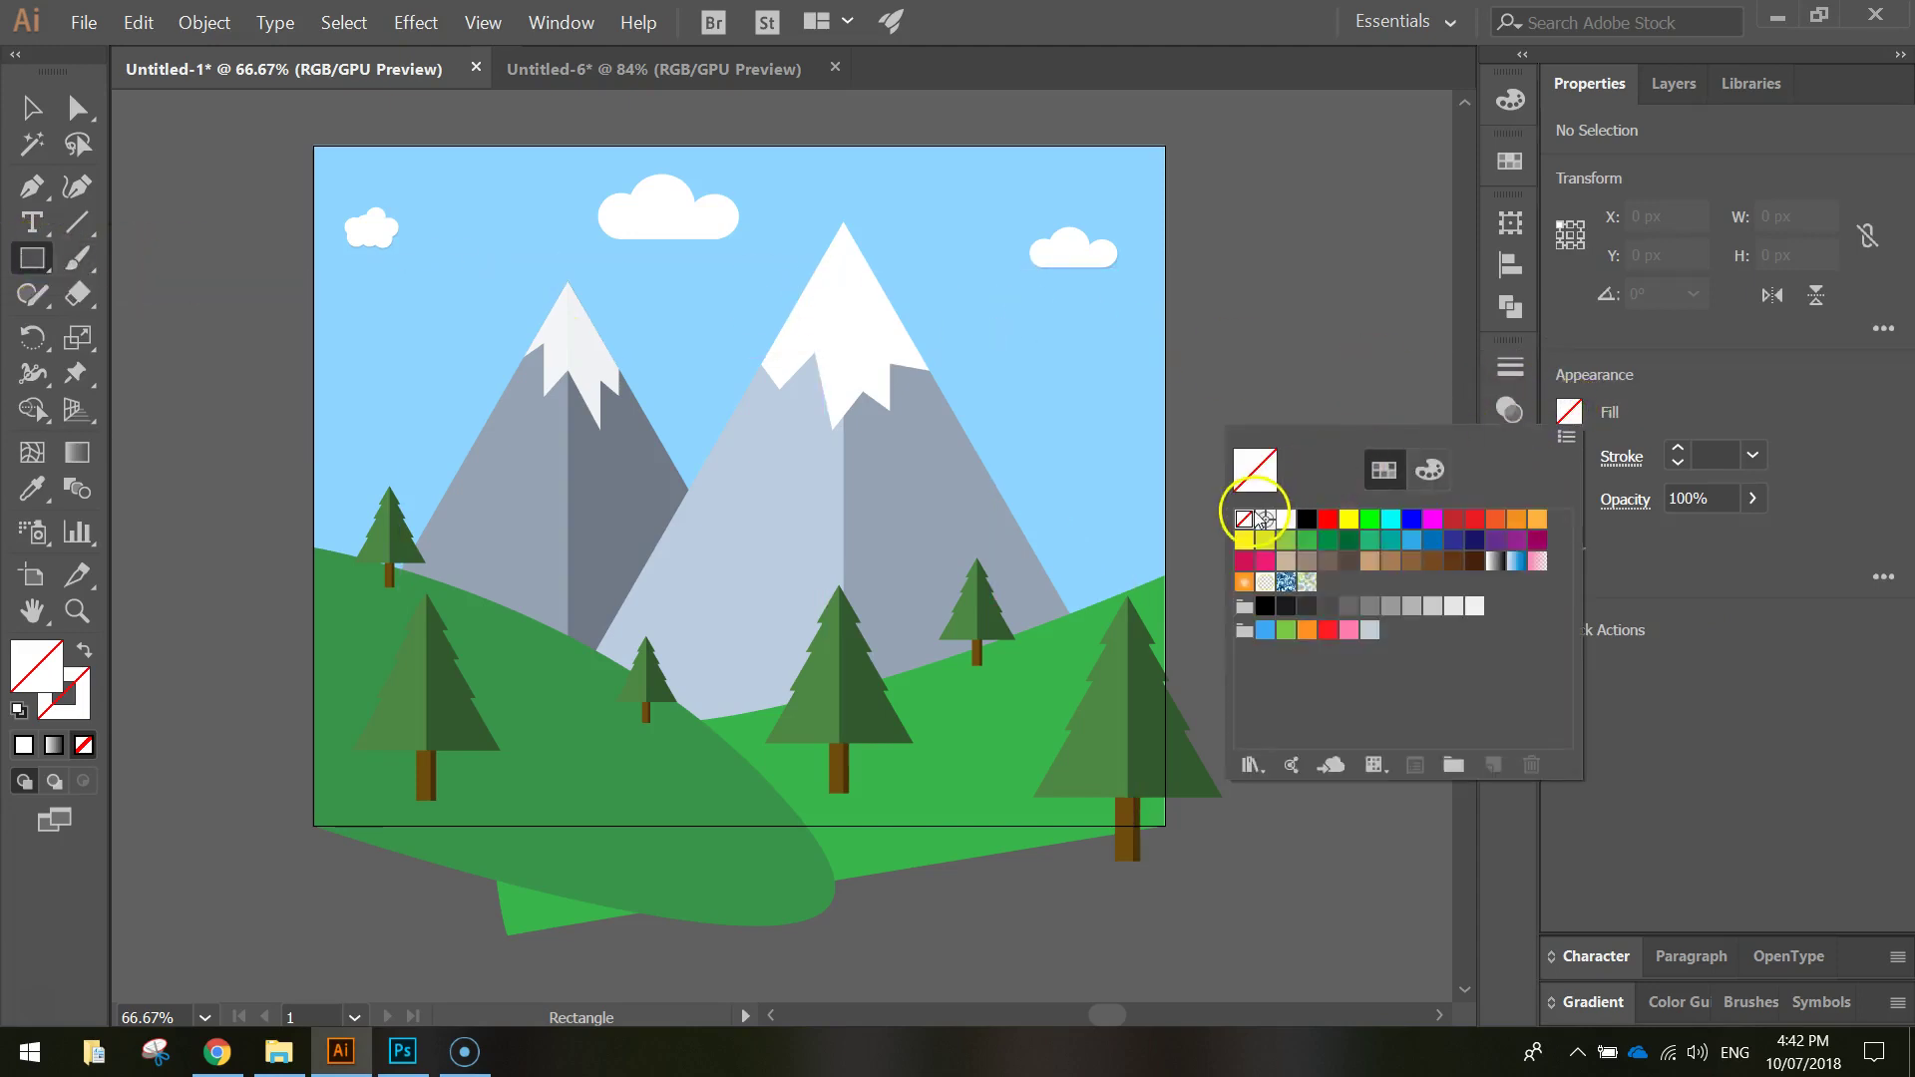
Give the rectangle stroke a red colour and a 5 pt weight
click(1671, 376)
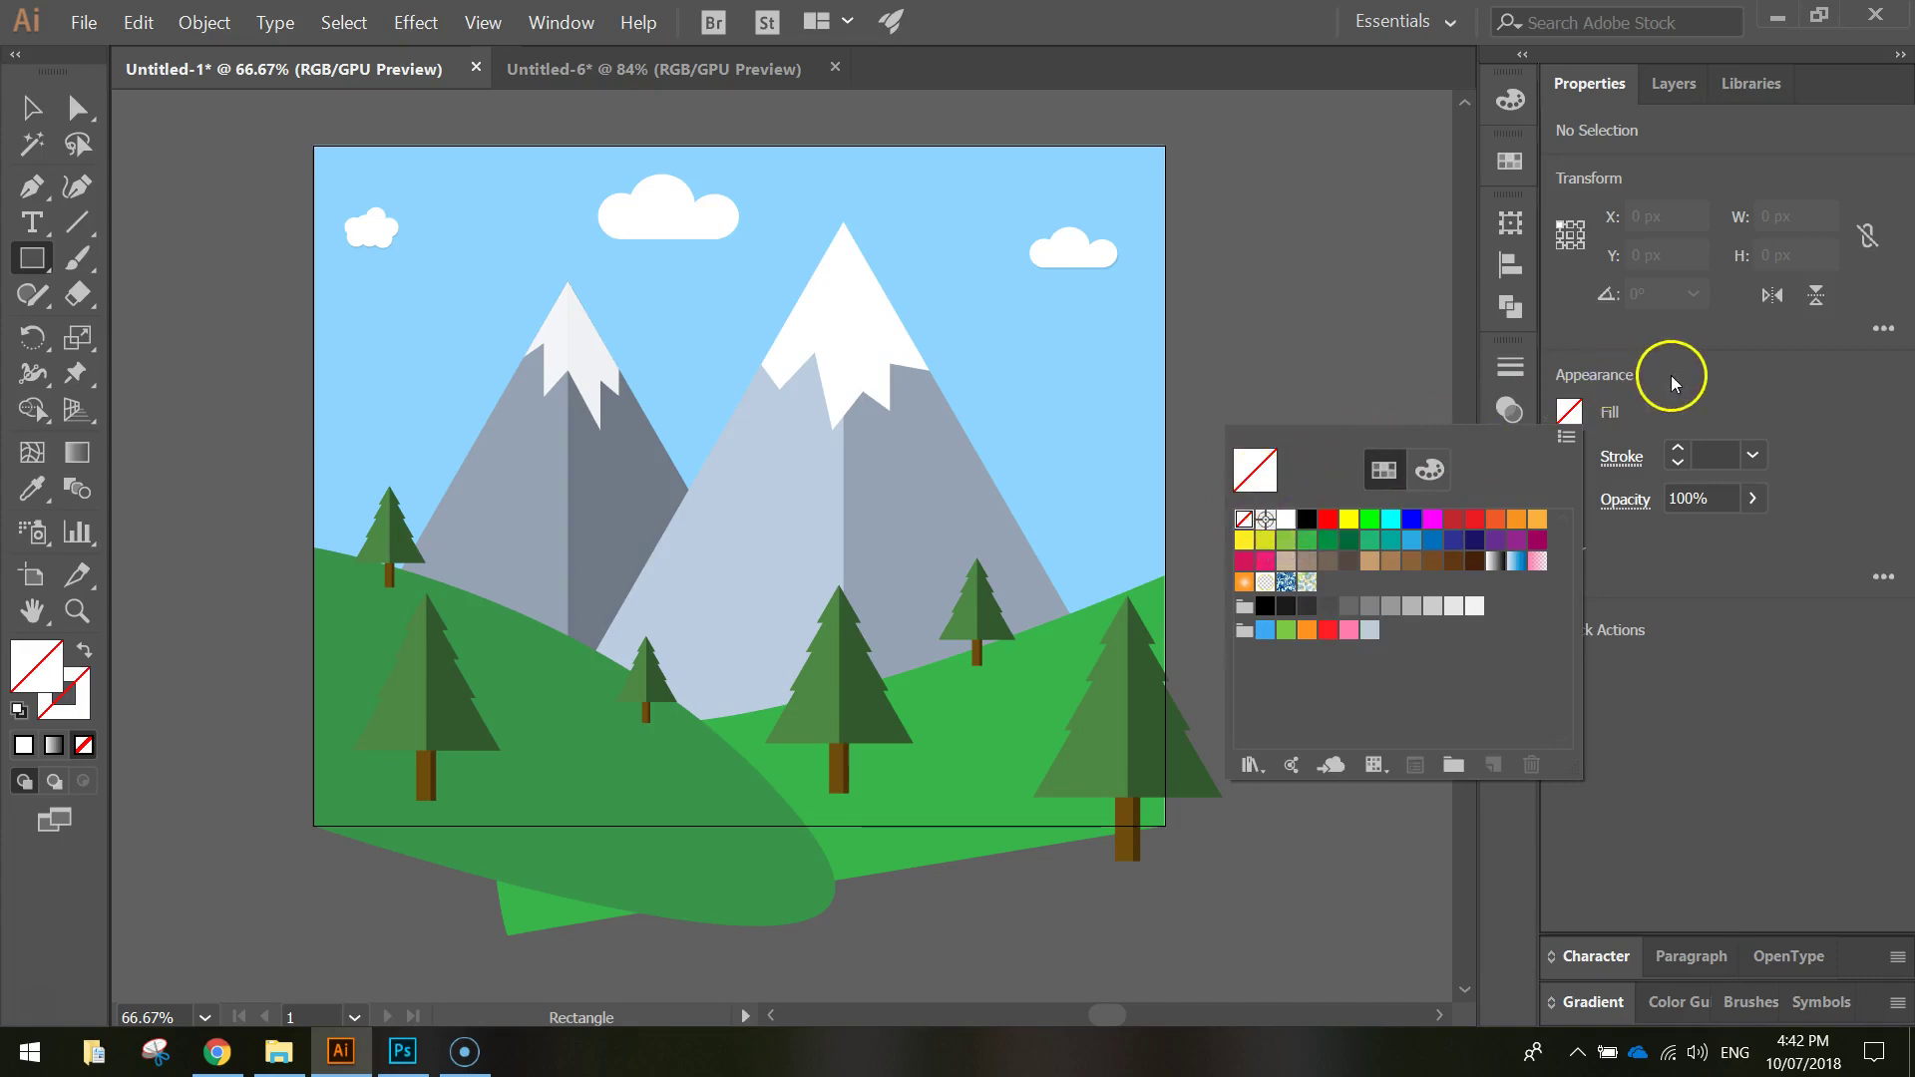
click(1573, 456)
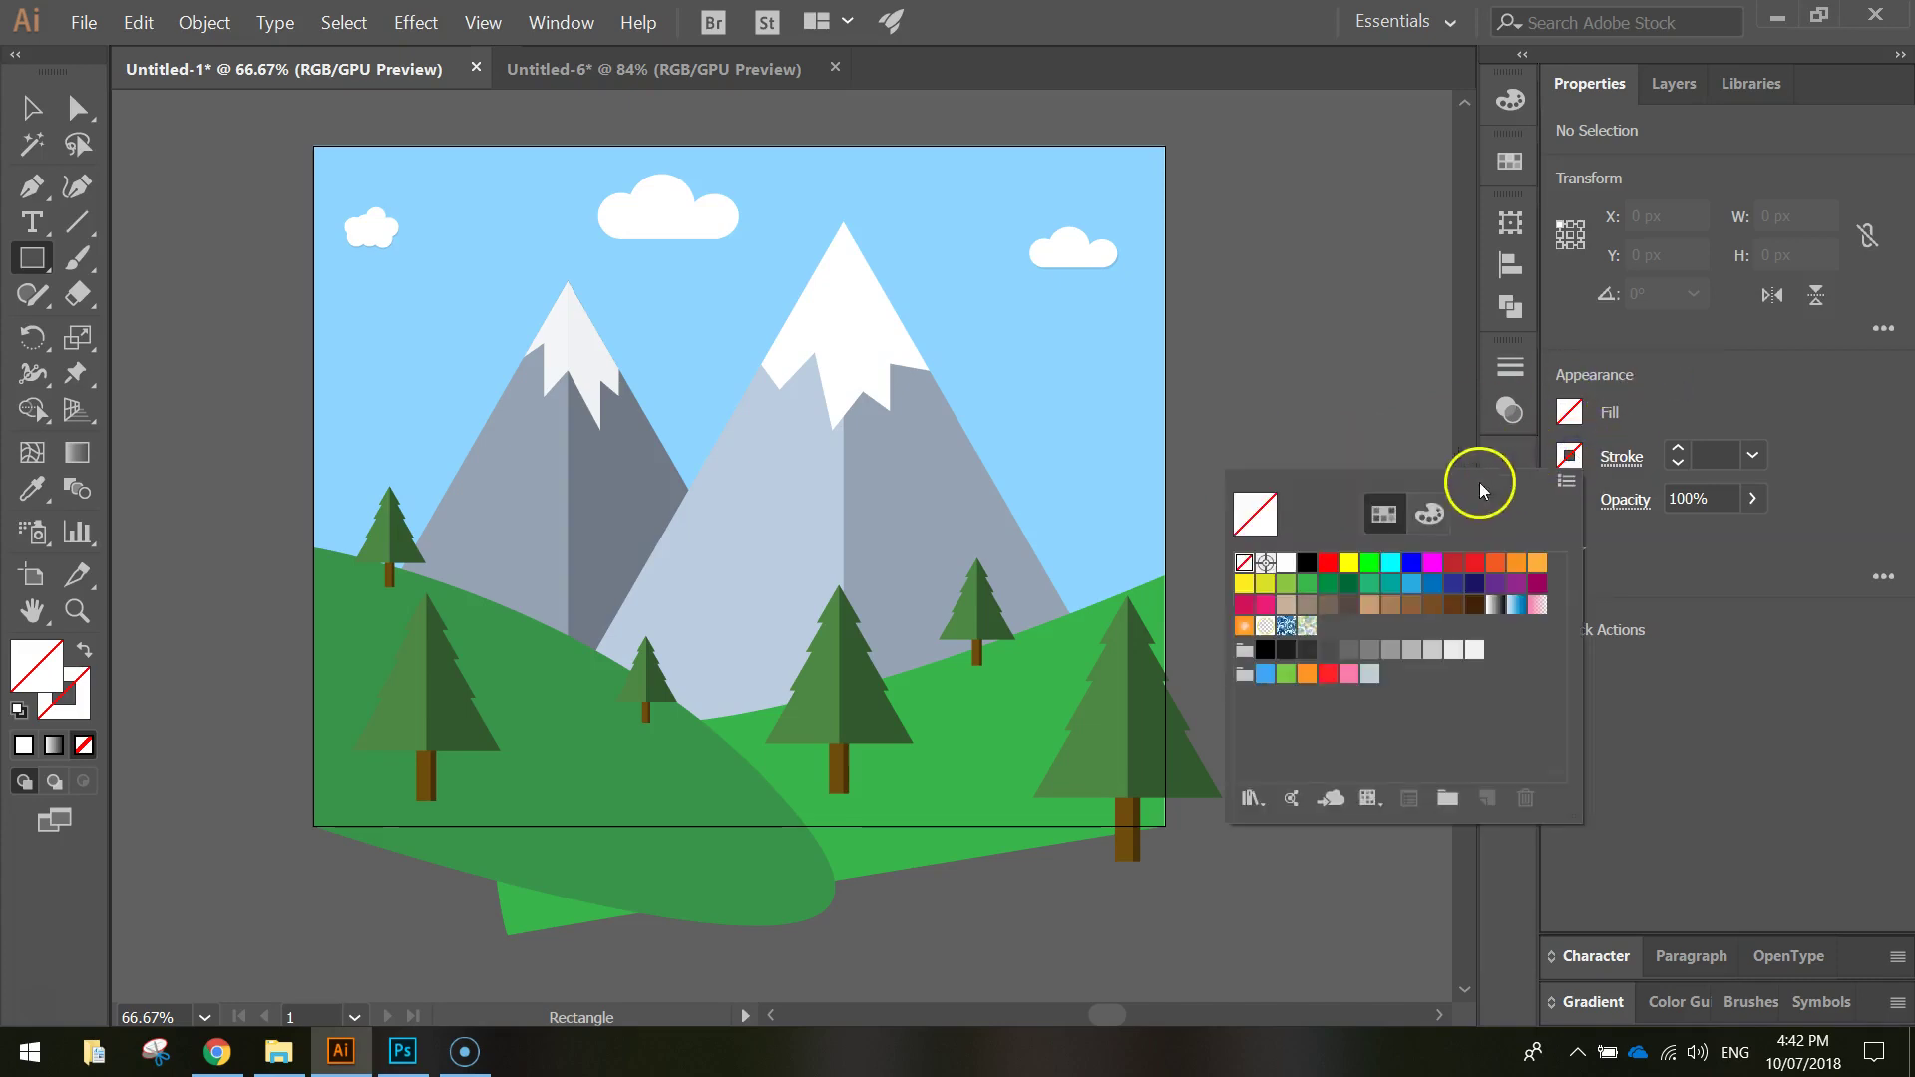
click(1329, 564)
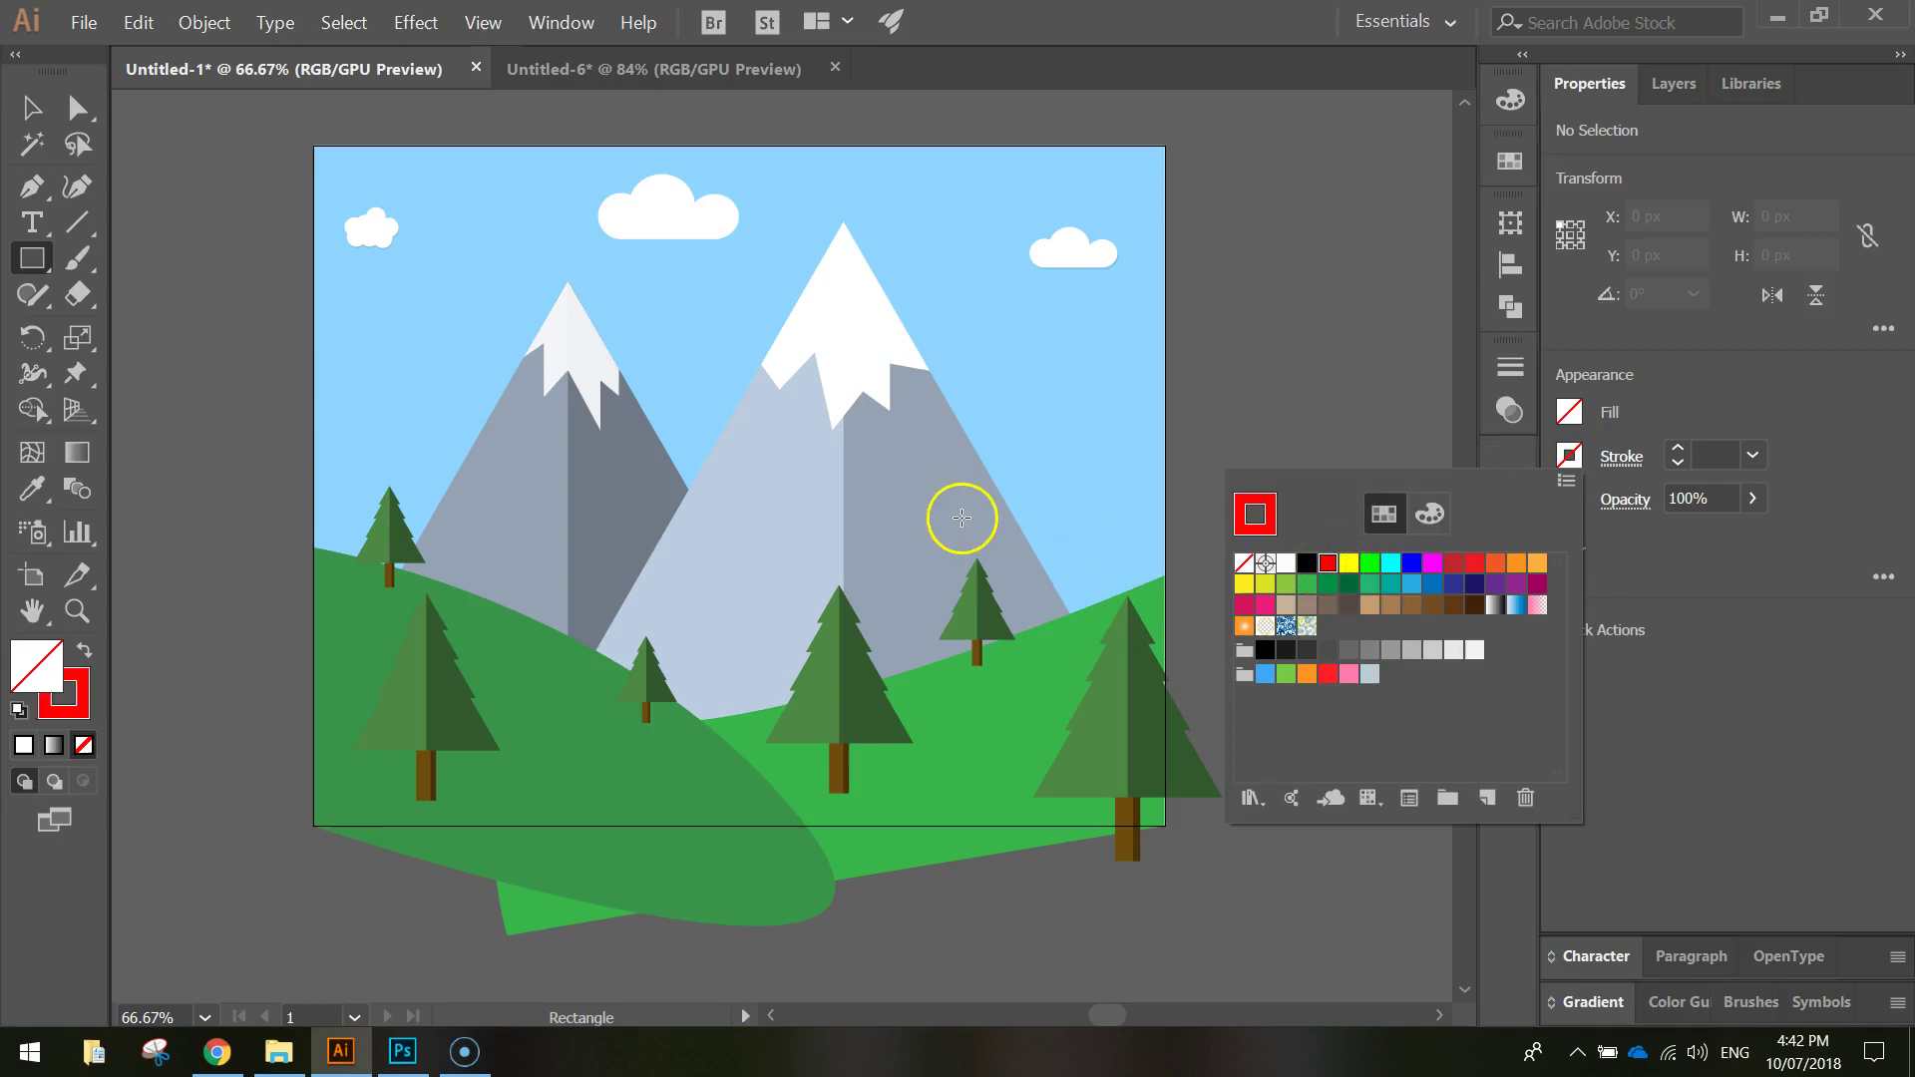
click(1700, 408)
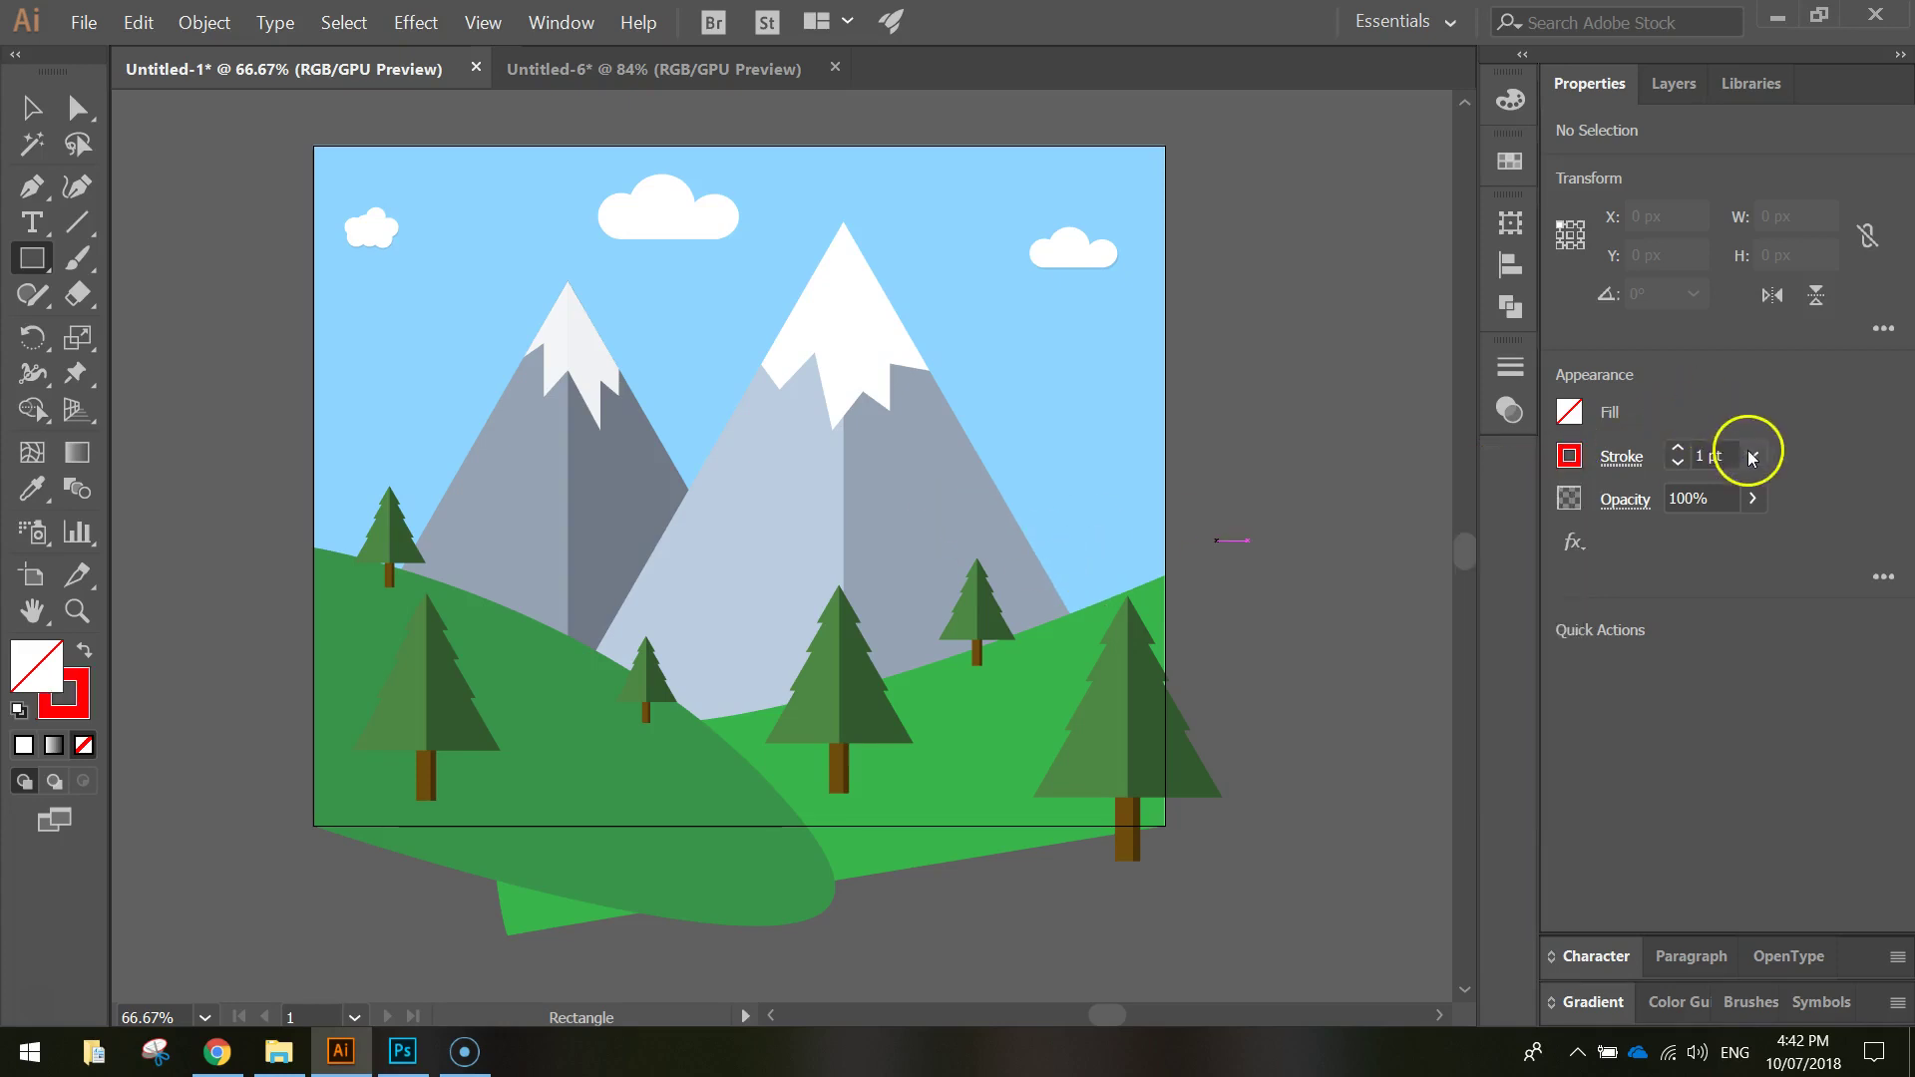
click(1677, 449)
click(1677, 449)
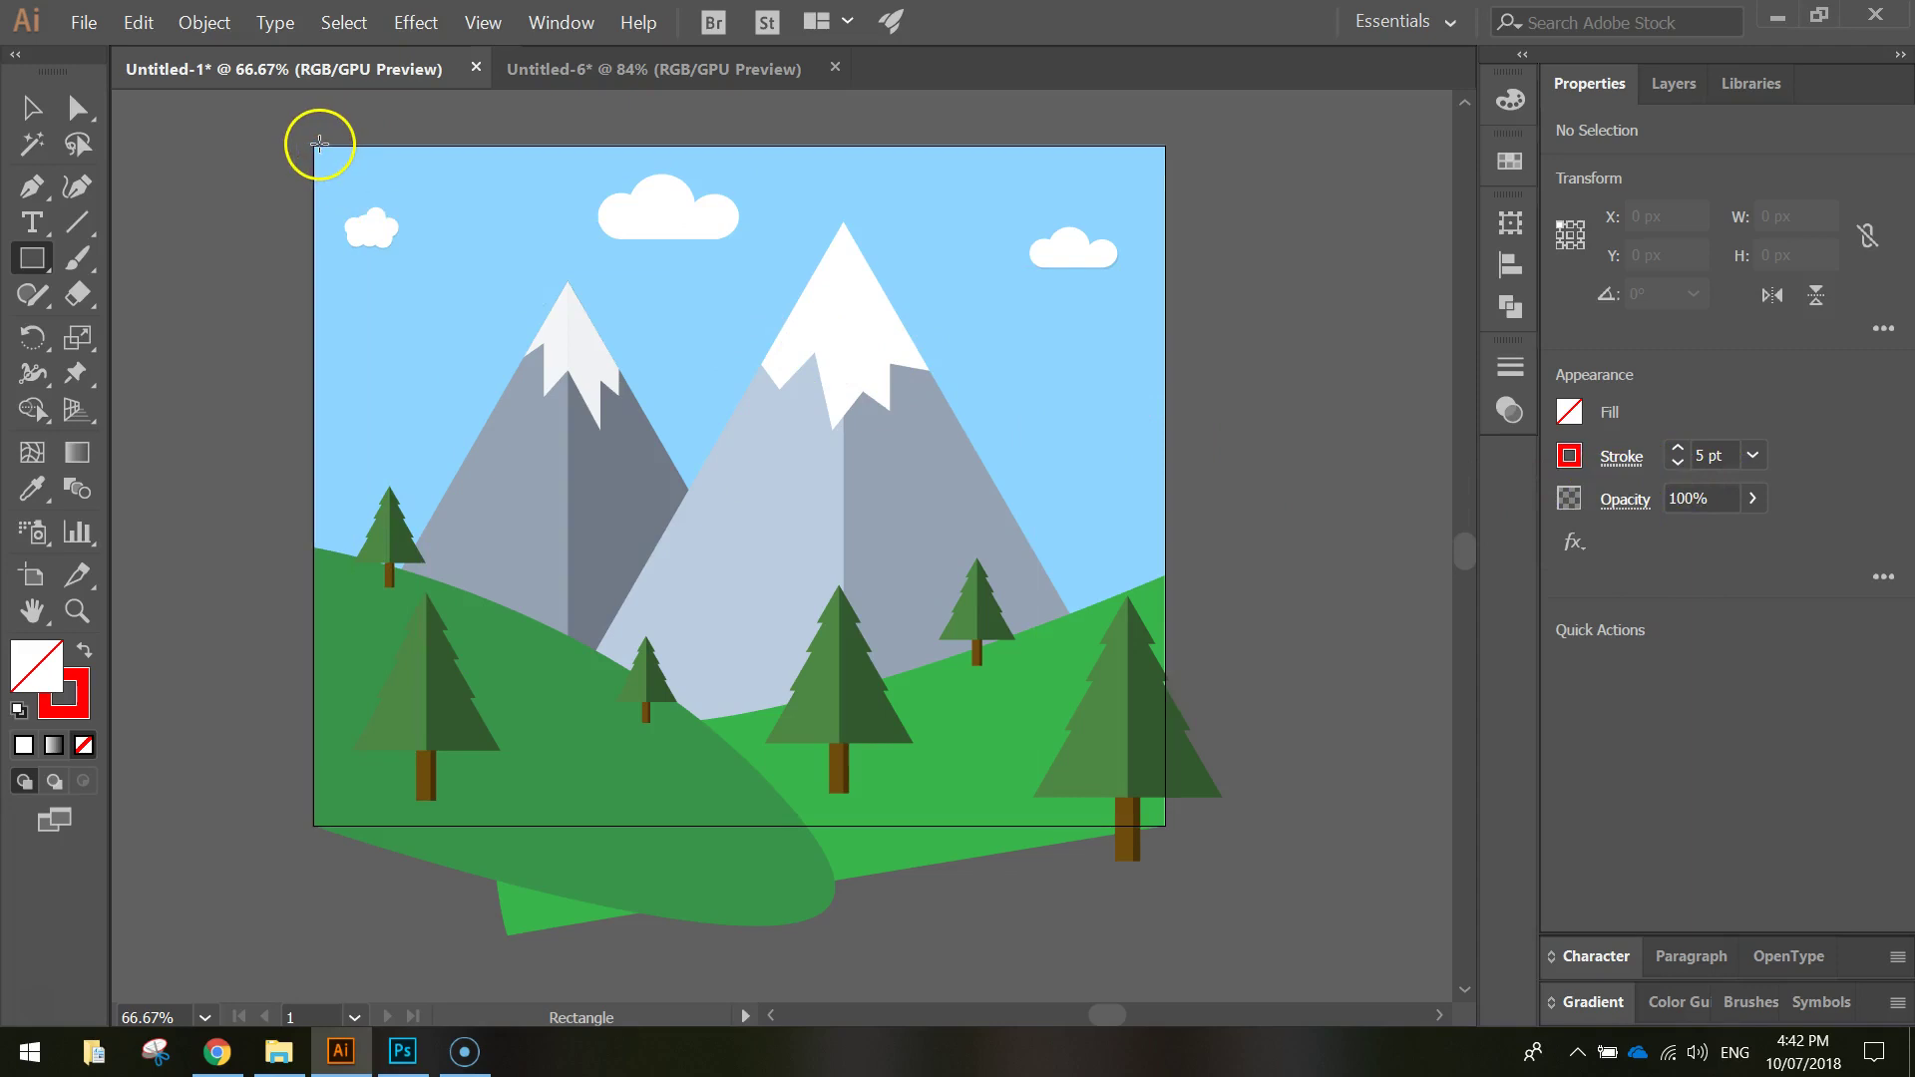
Draw a red-outlined 1280 × 1024 px rectangle over the whole artboard, then deselect it
drag(314, 147, 1165, 826)
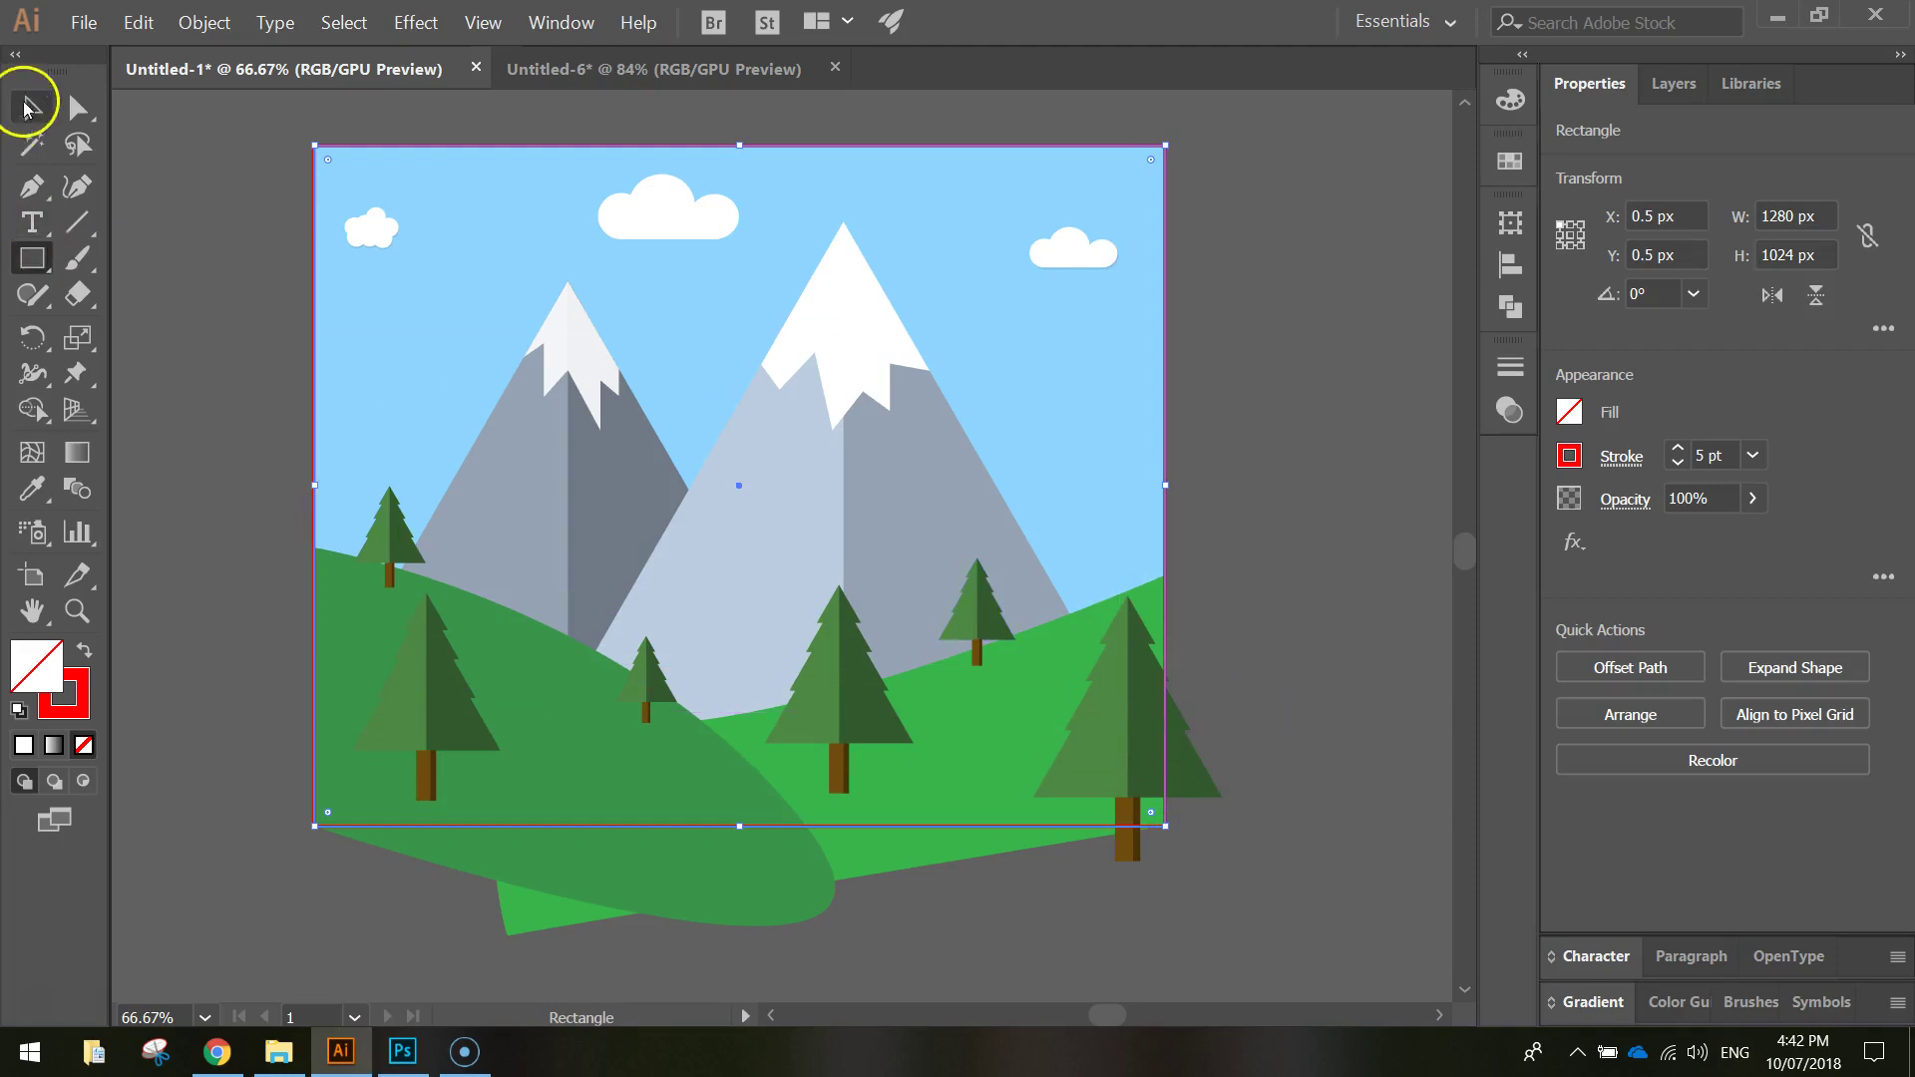
click(27, 107)
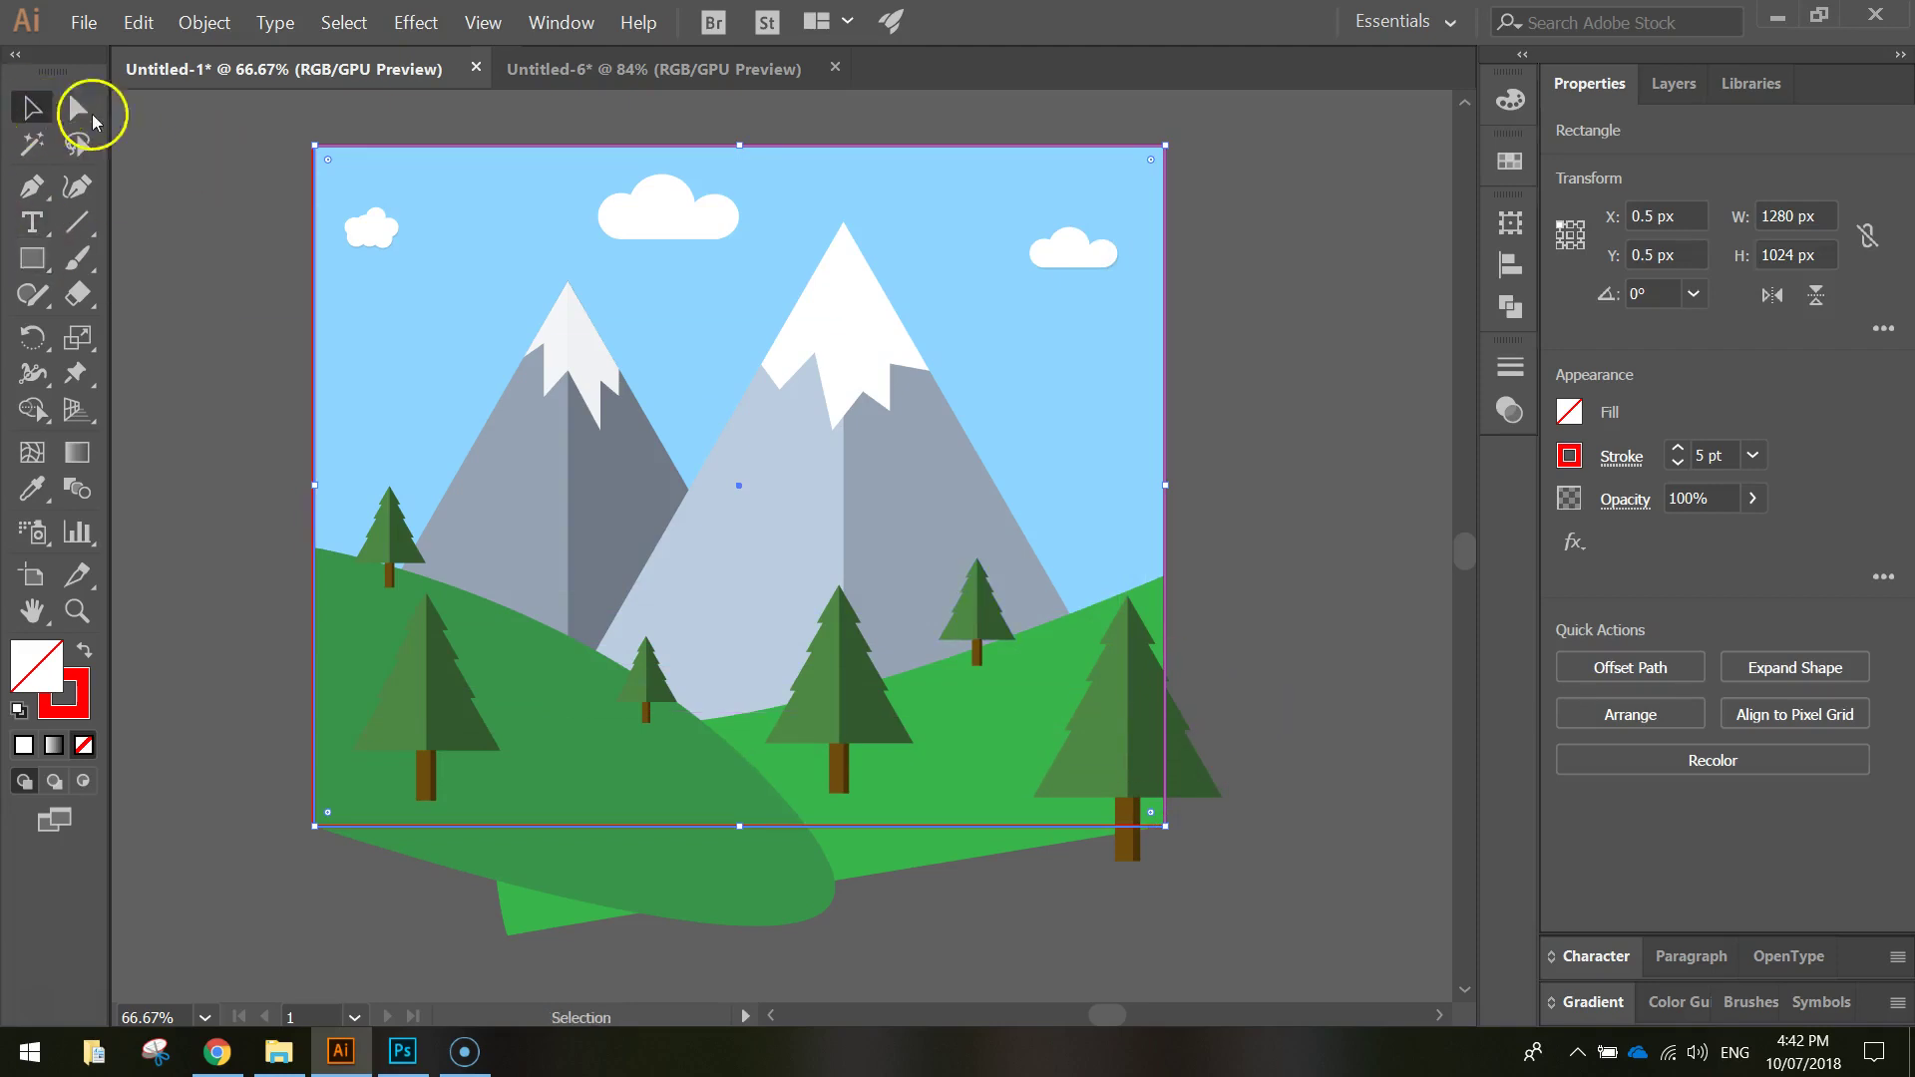
click(177, 129)
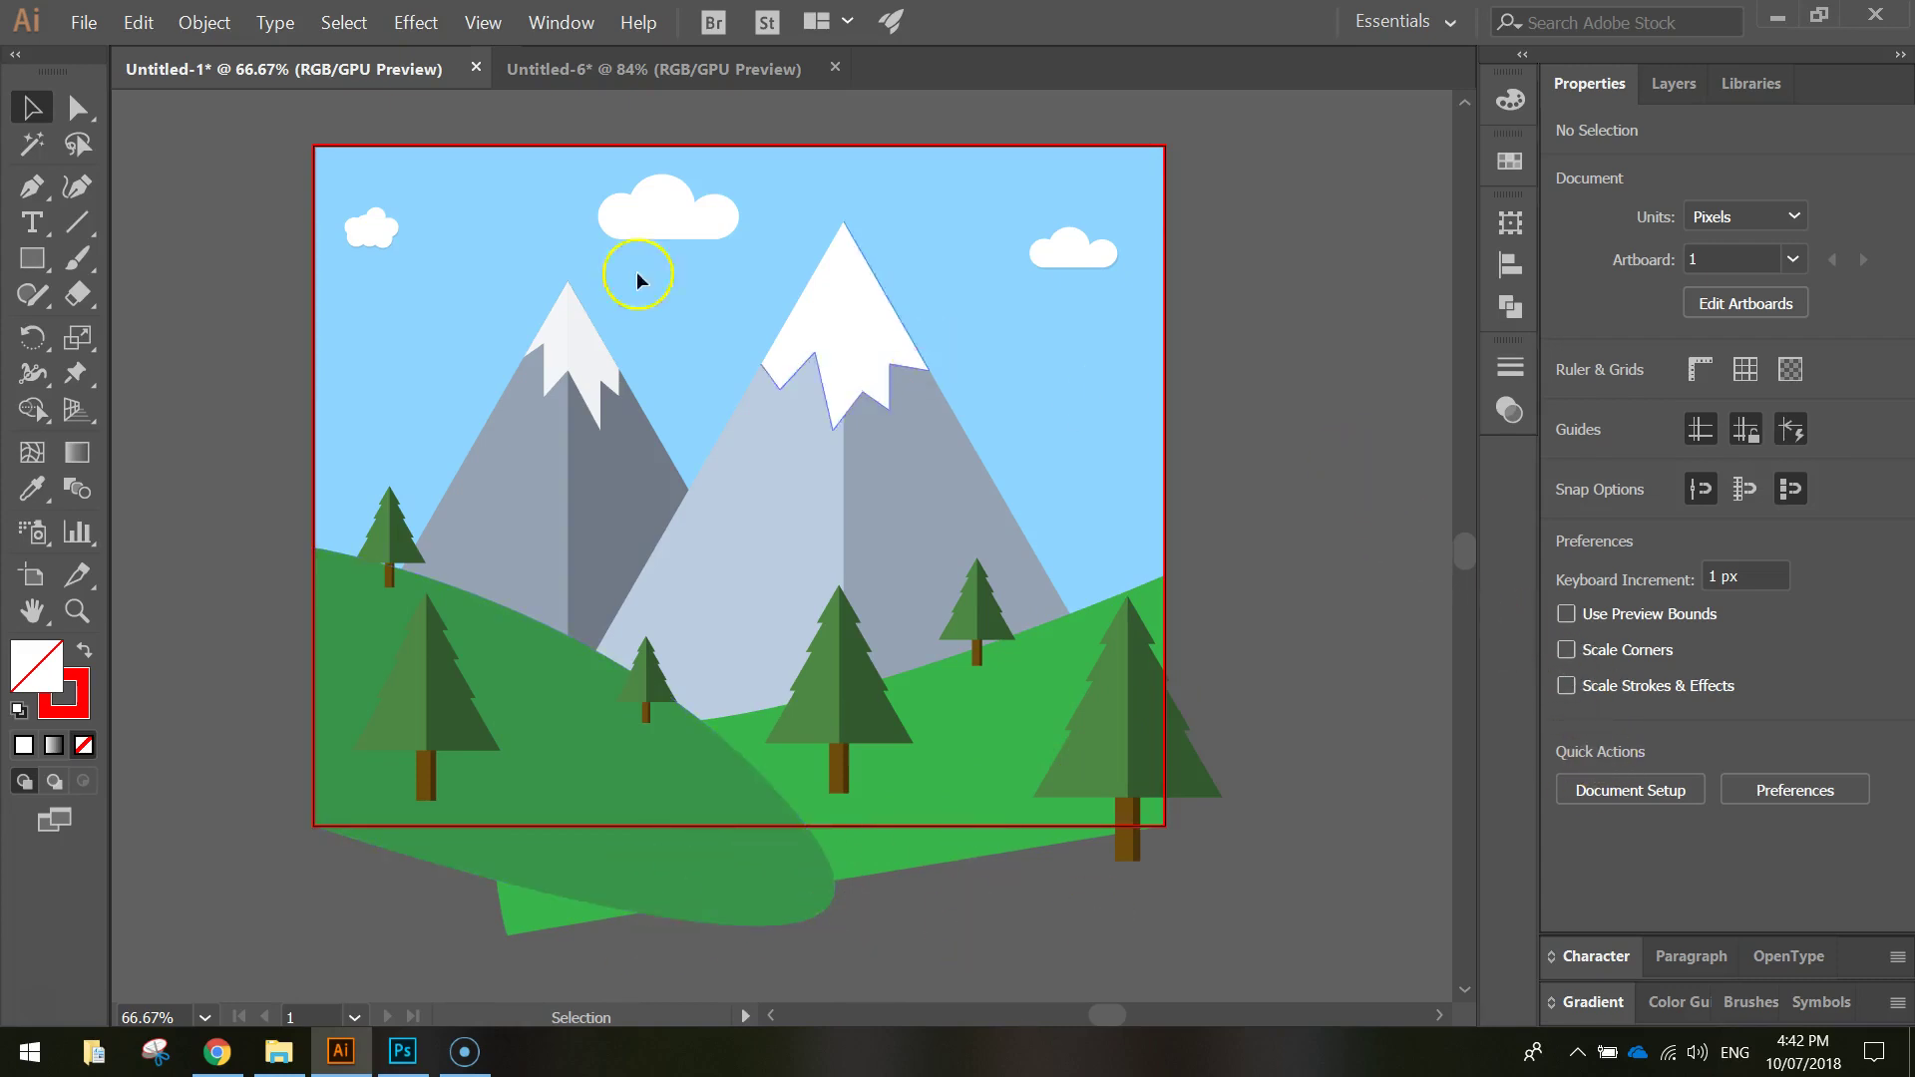
Select all landscape artwork with the red frame and apply Make Clipping Mask
click(259, 127)
drag(259, 128, 1309, 969)
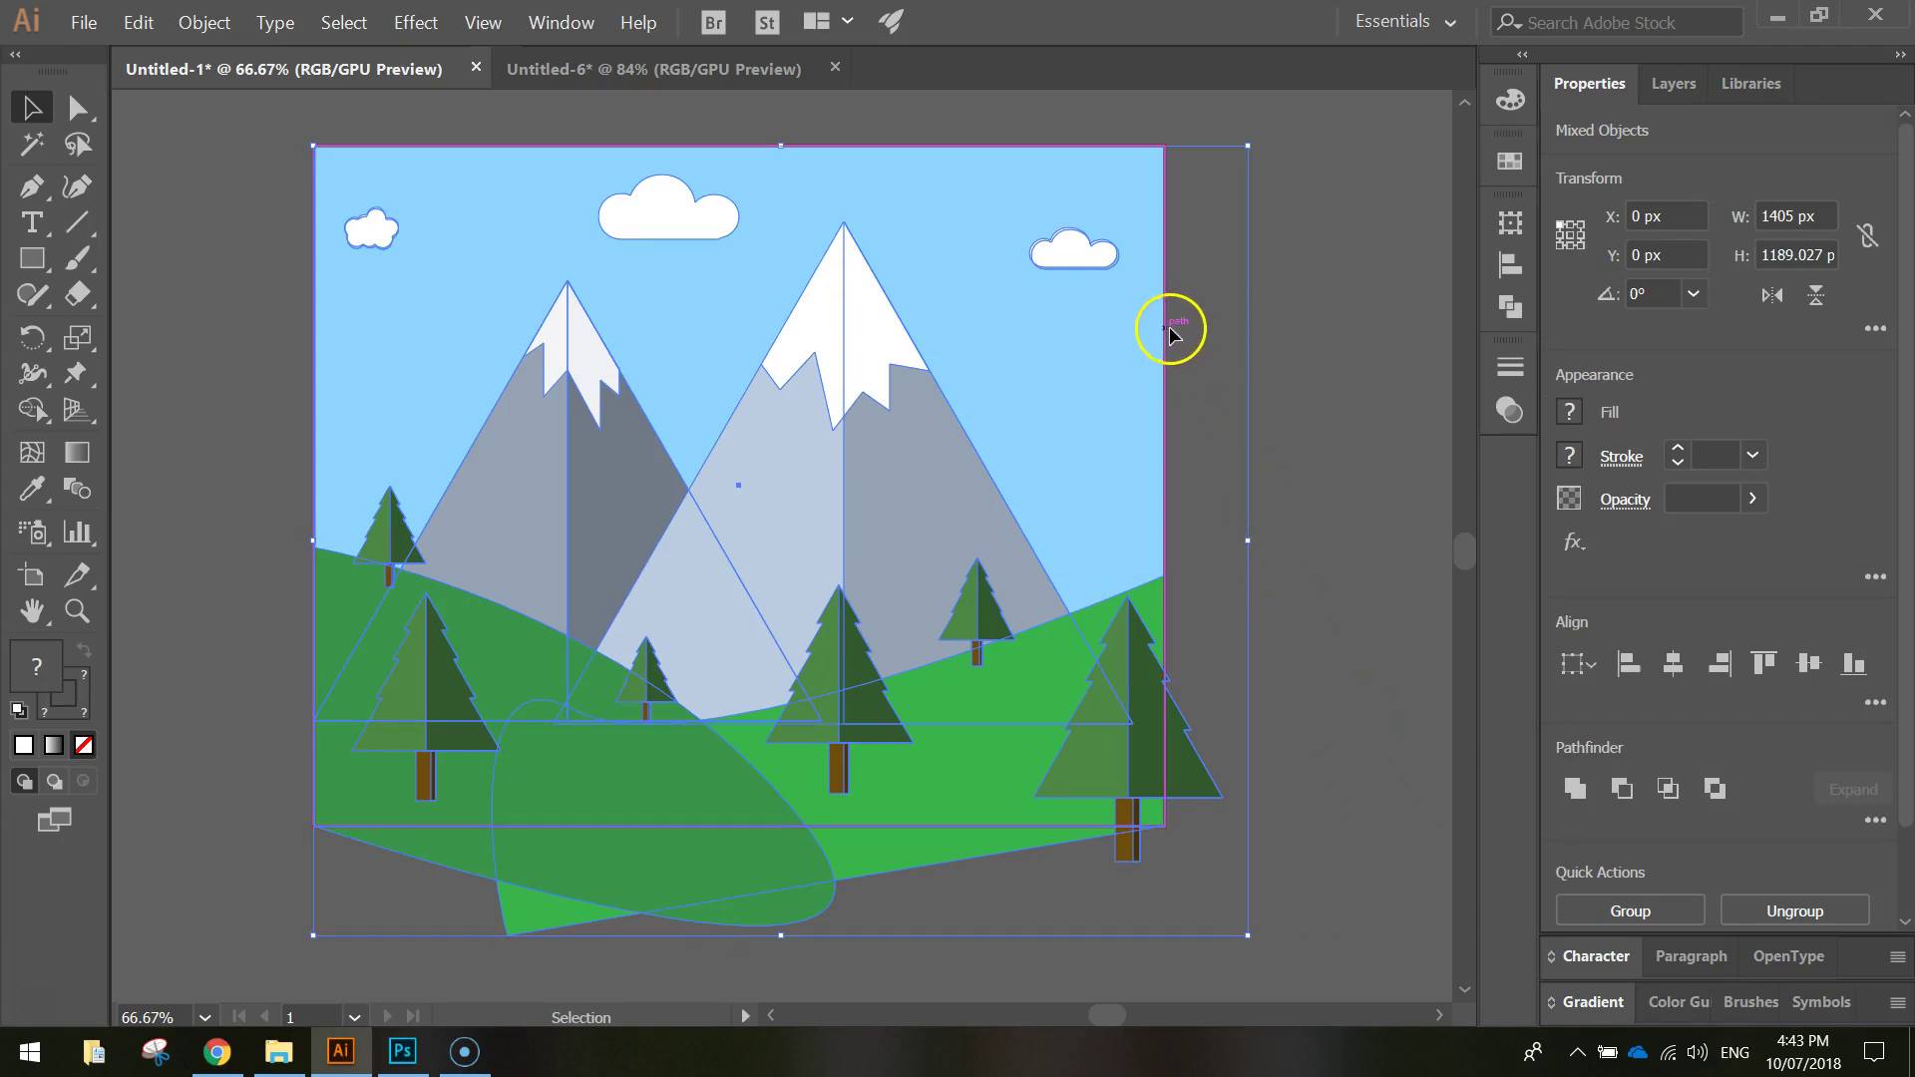
shift+click(1167, 427)
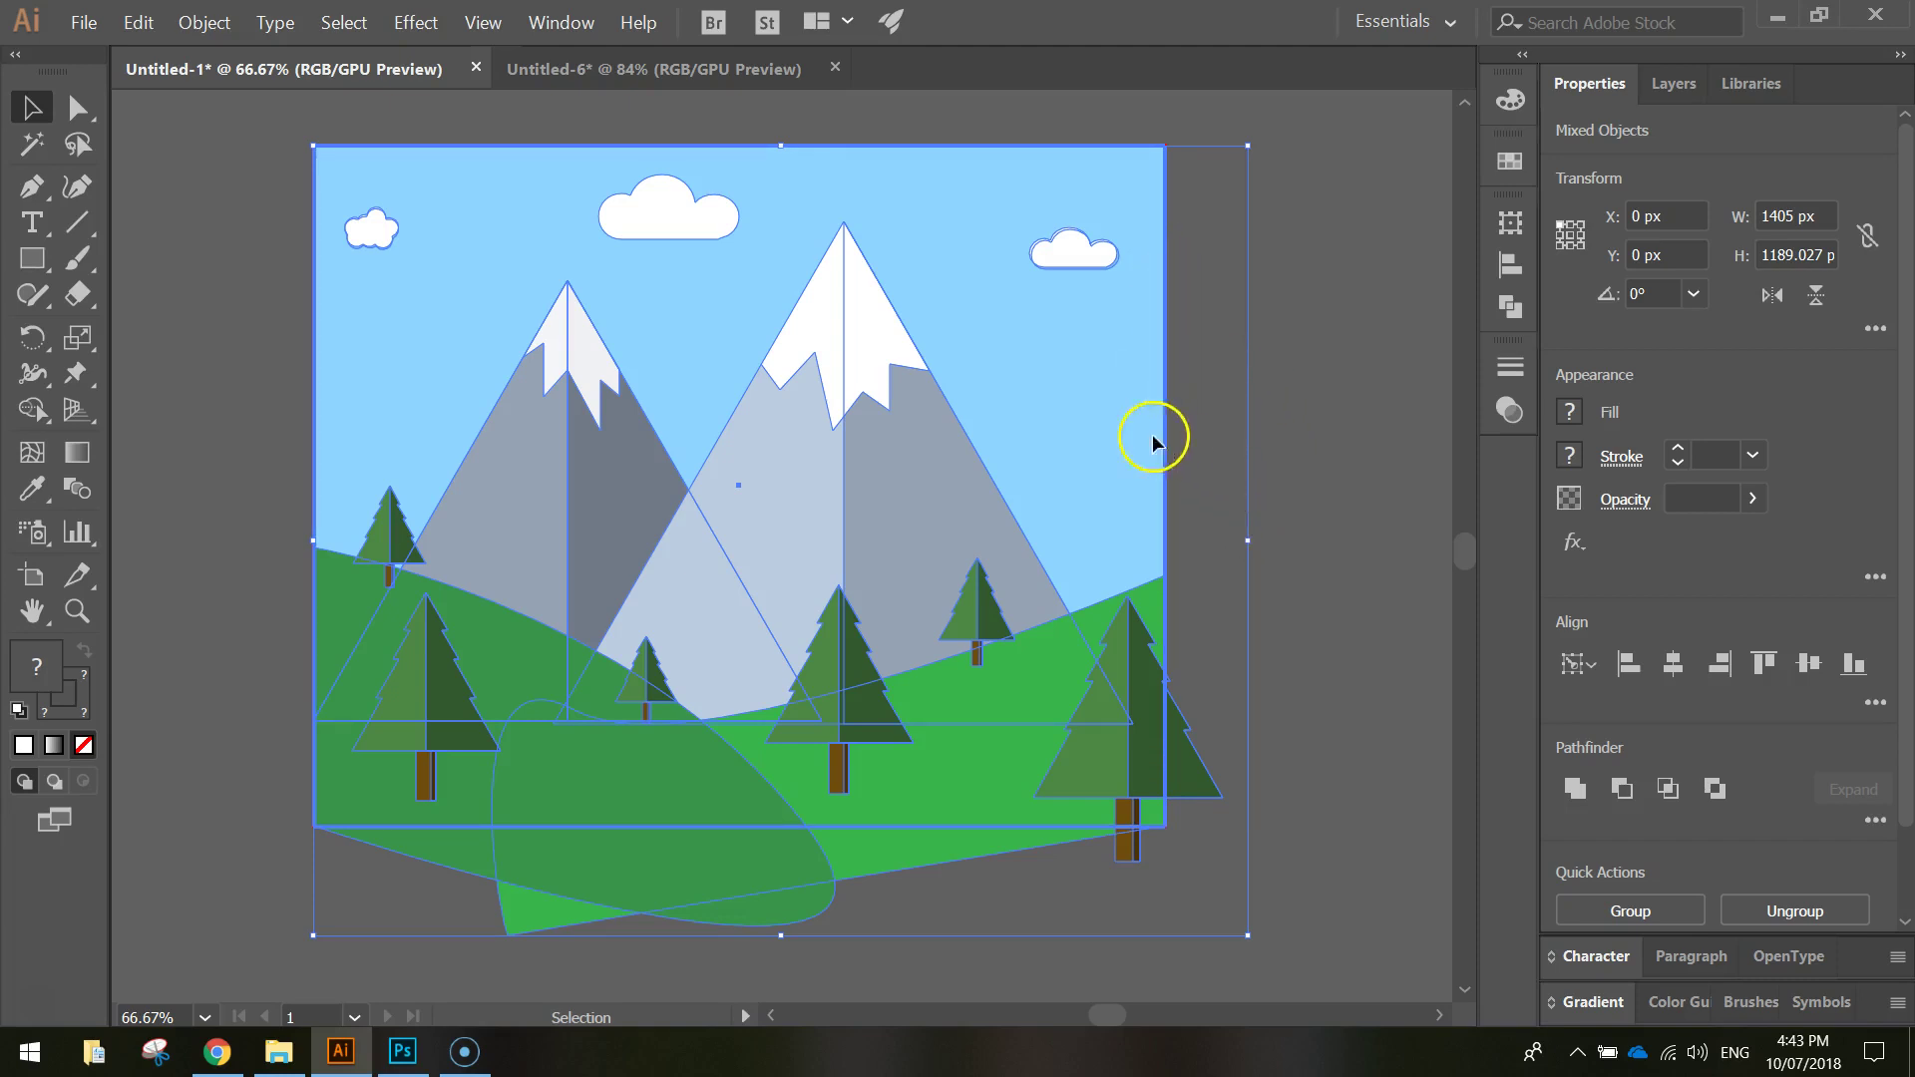
right_click(919, 457)
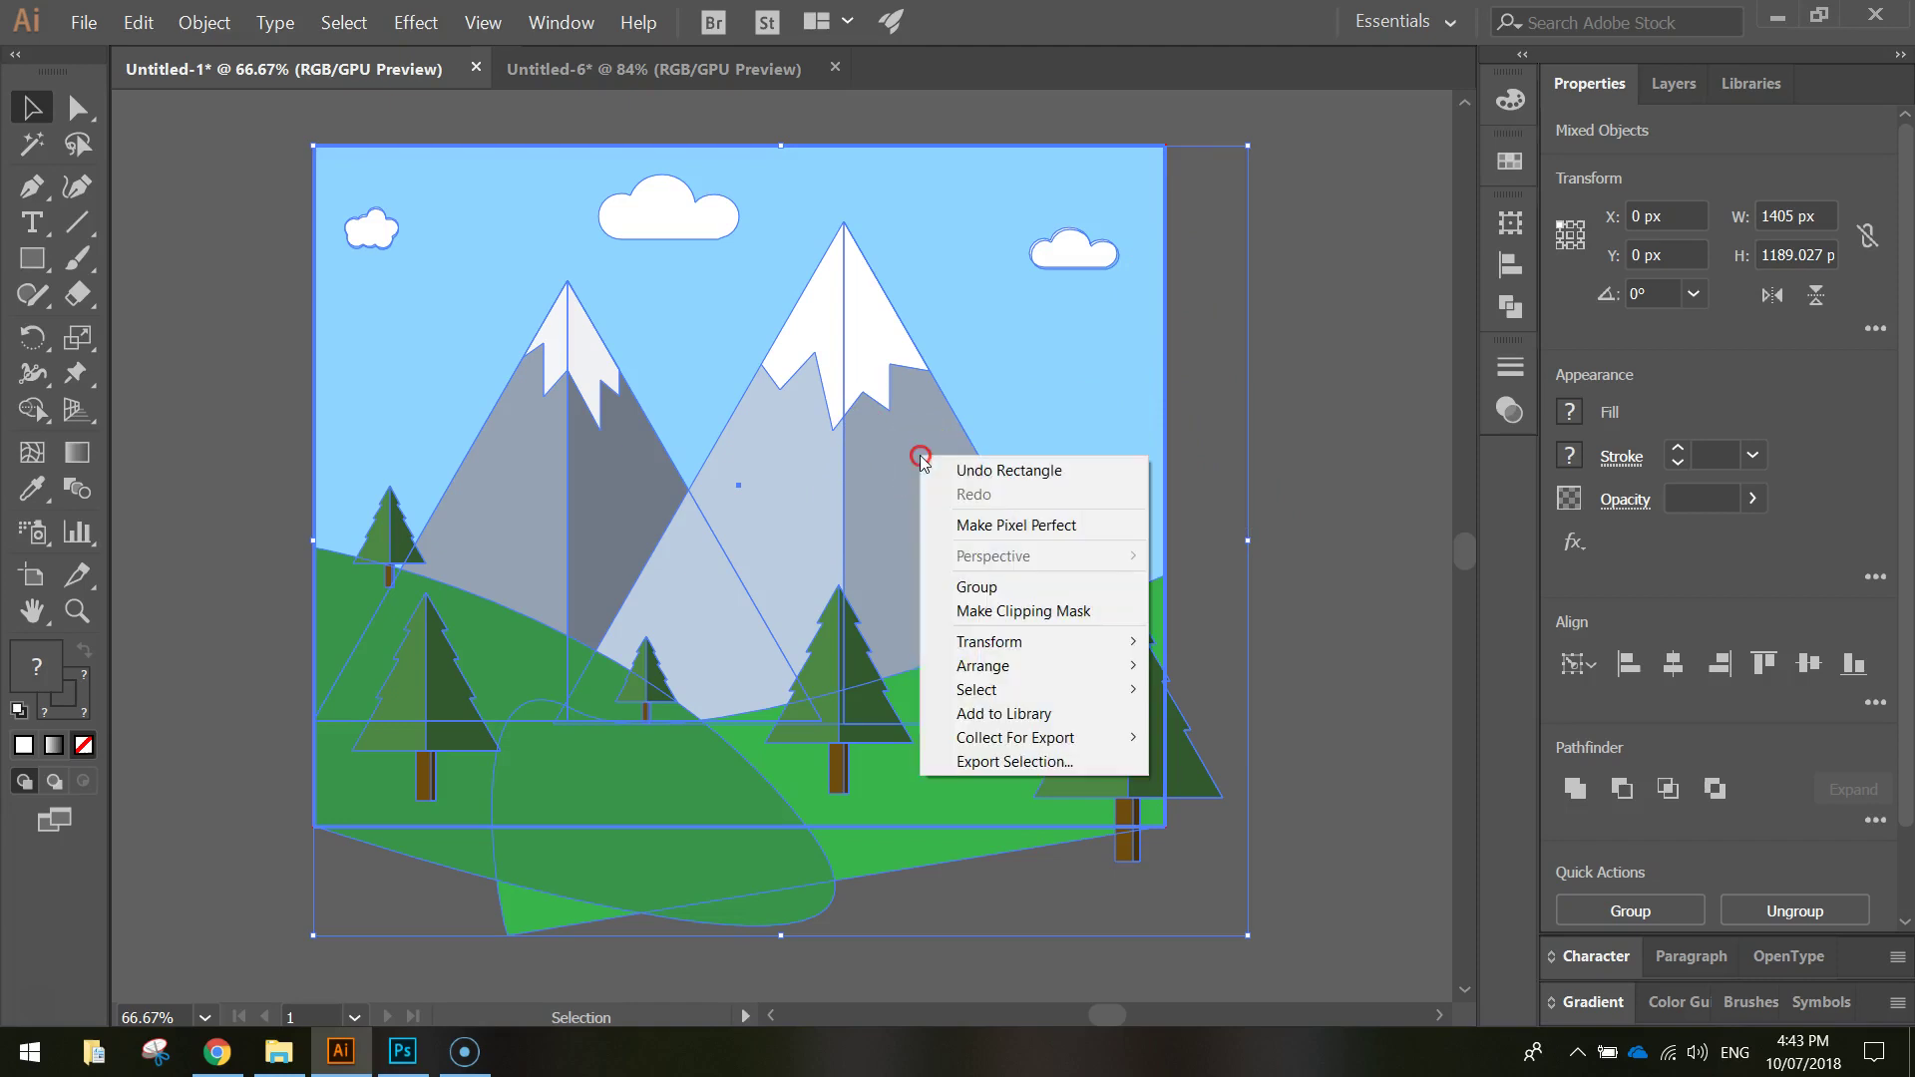
click(1016, 619)
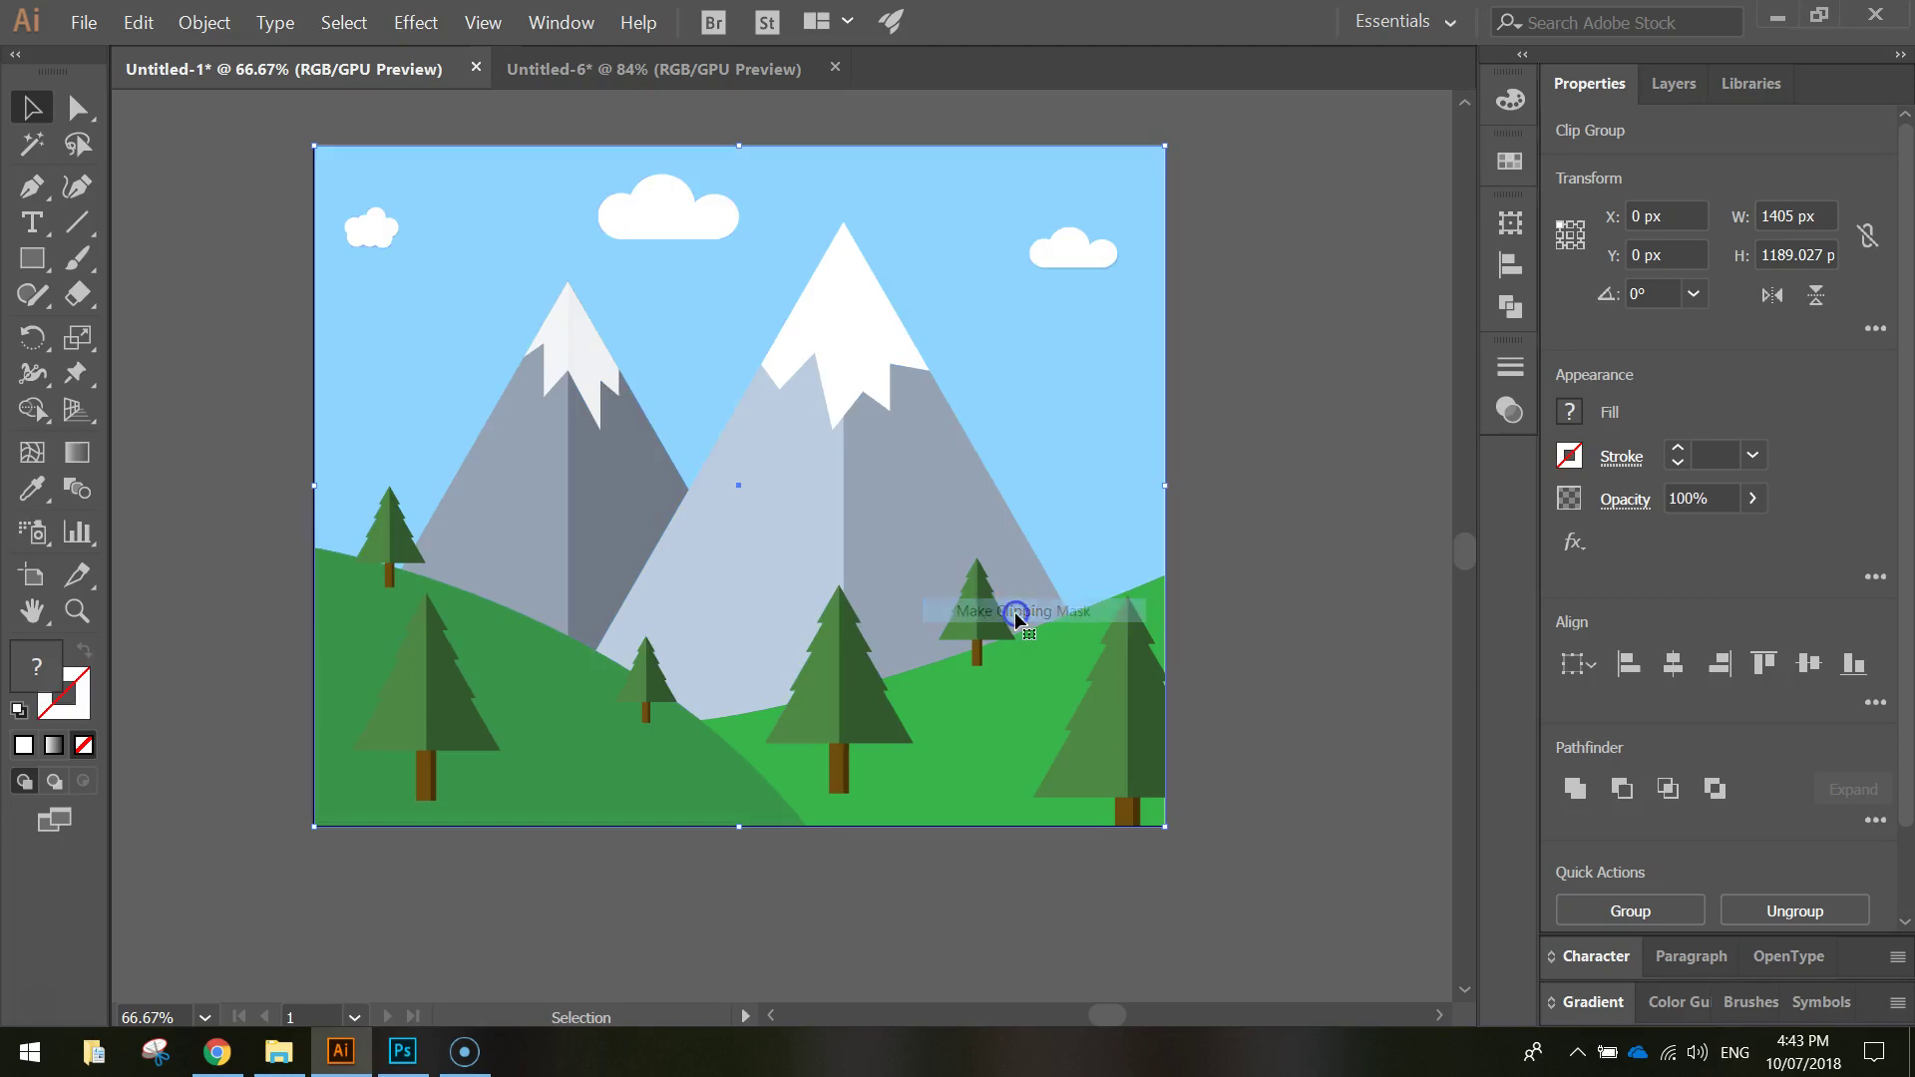
click(1242, 495)
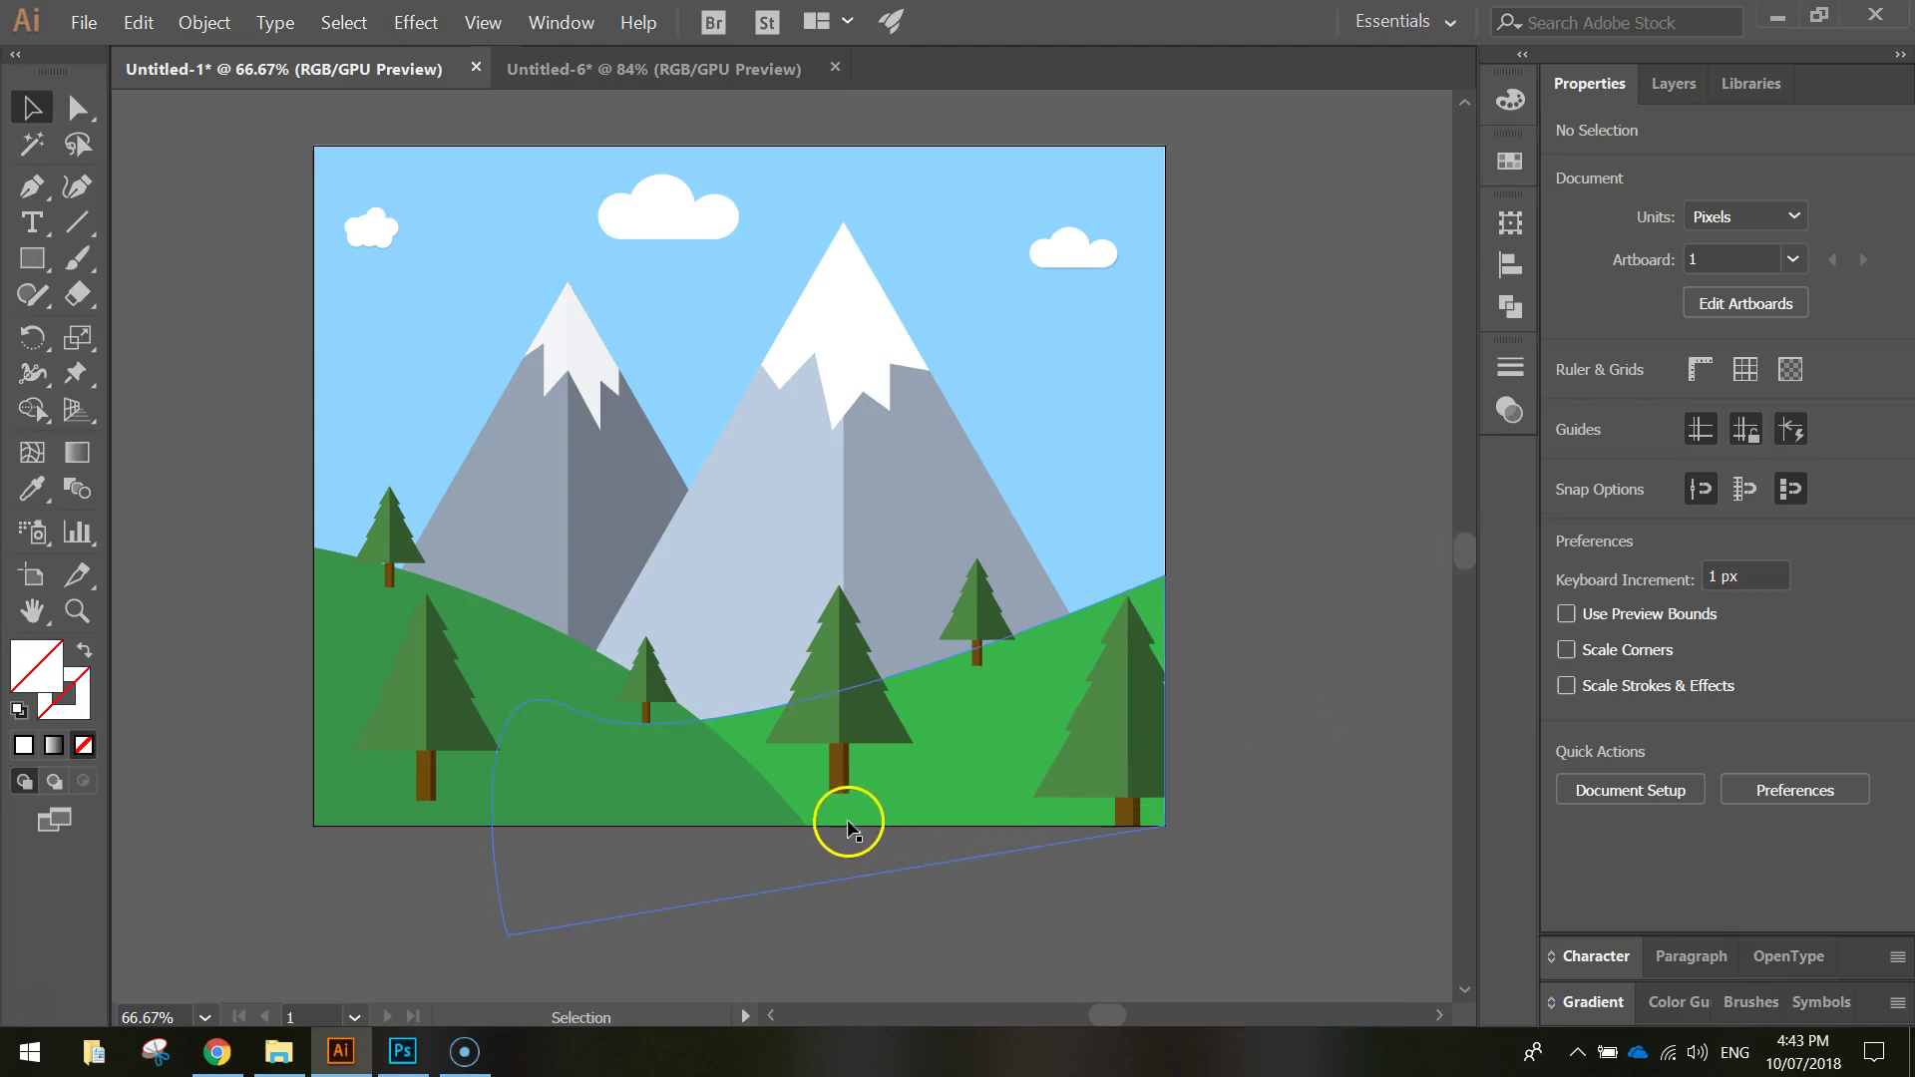
click(601, 793)
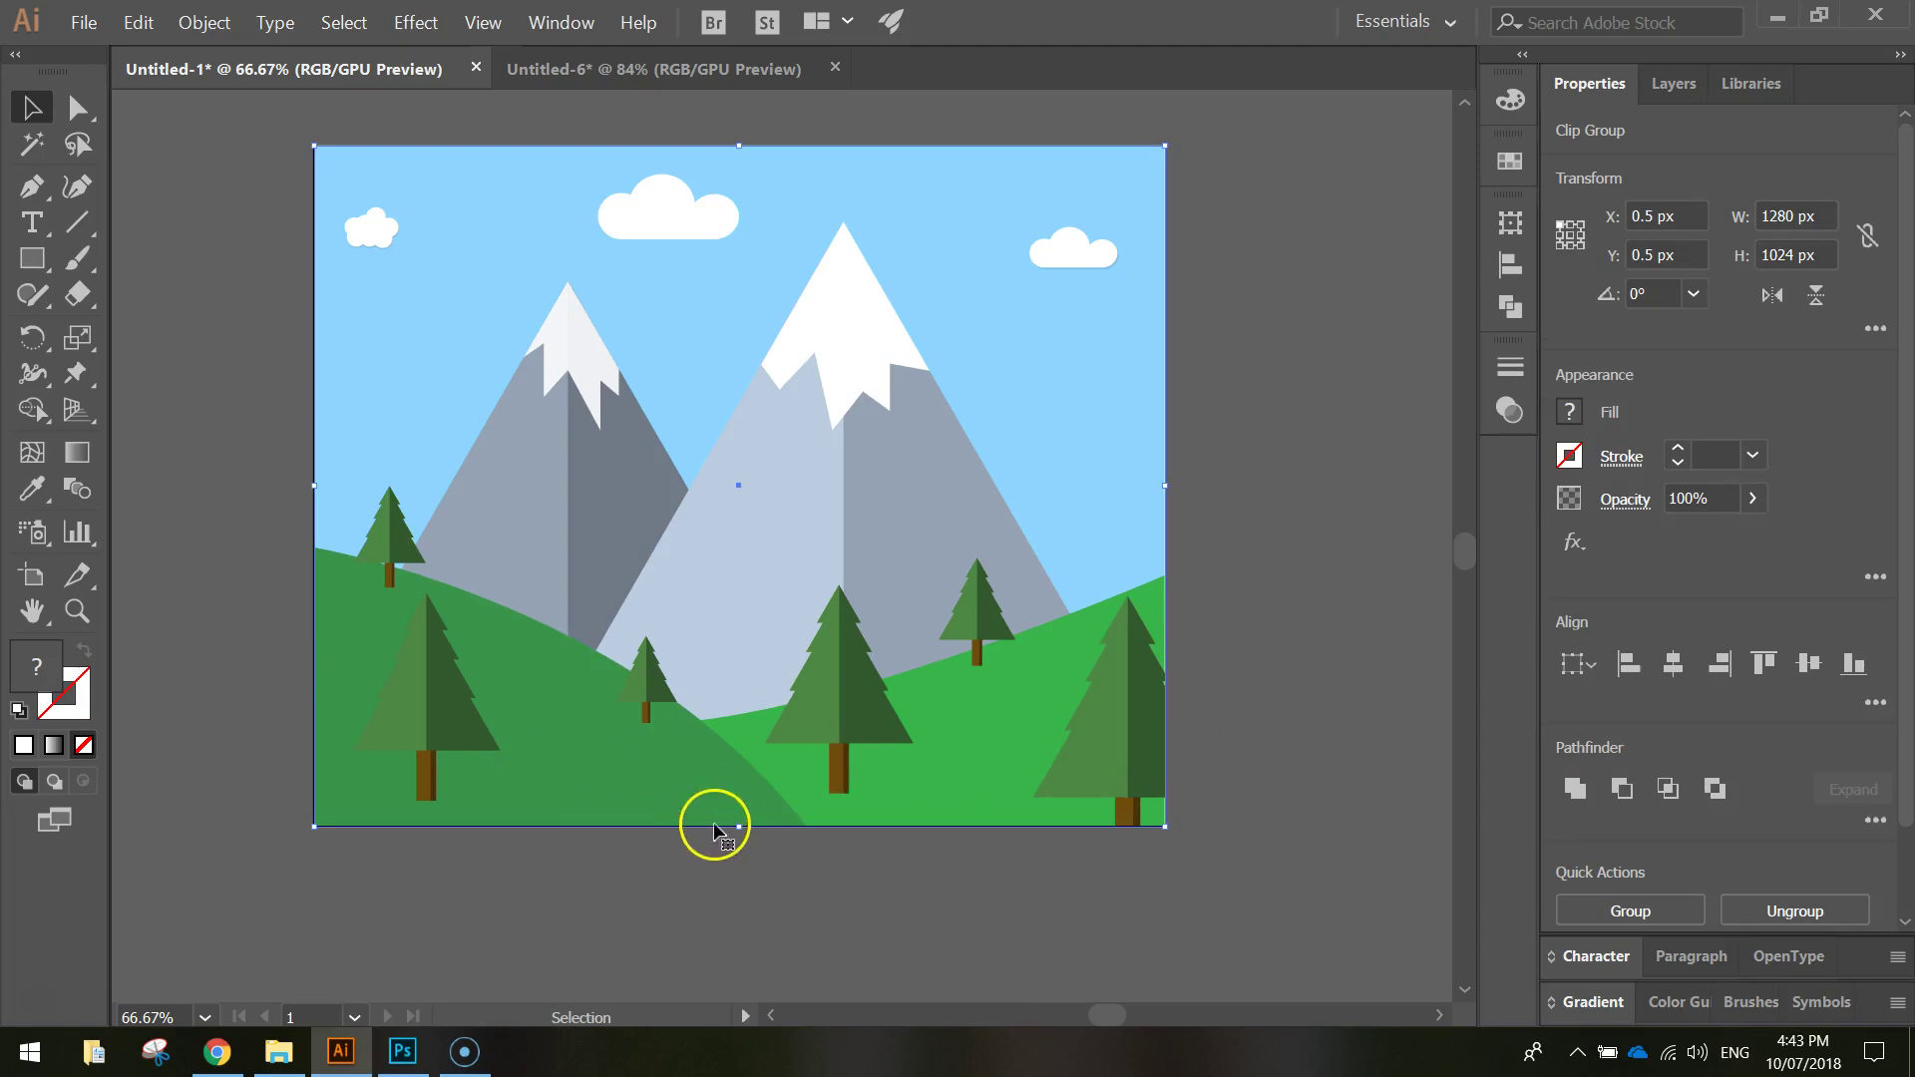
right_click(736, 547)
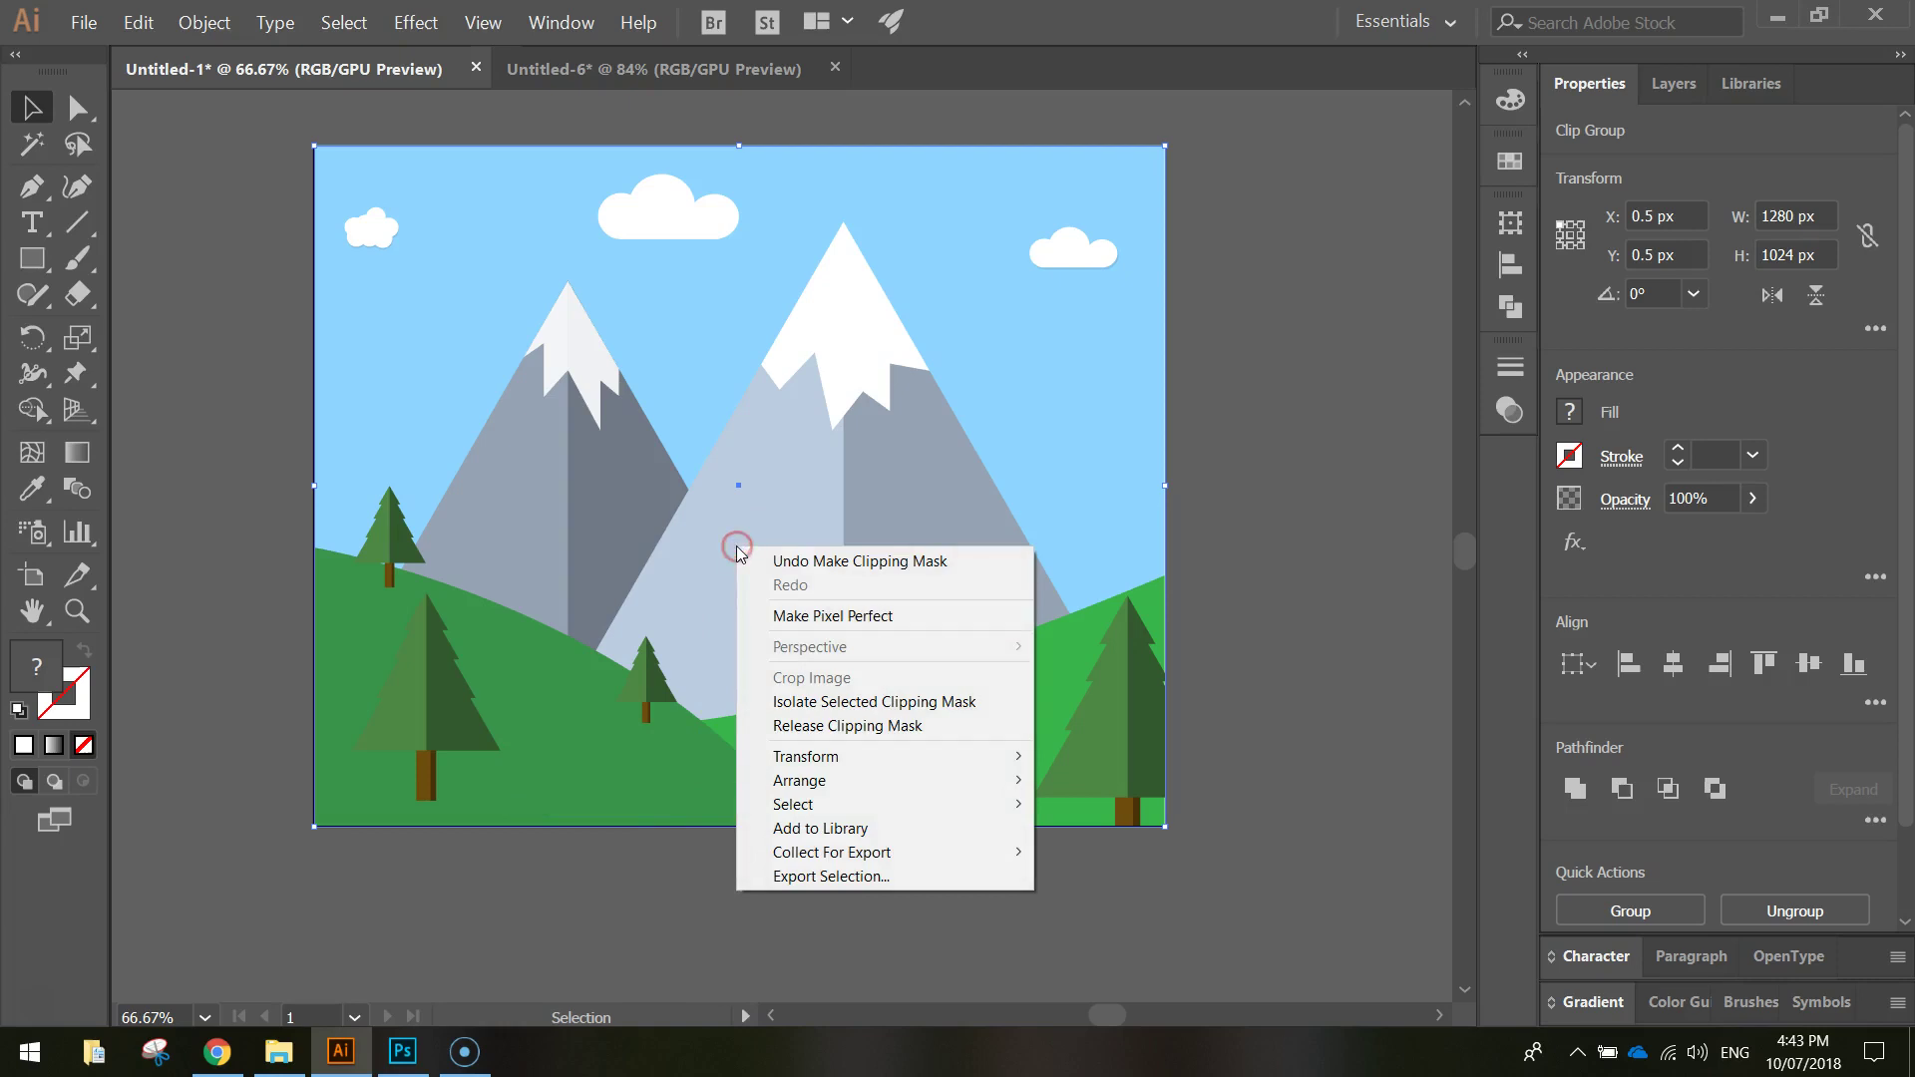
click(820, 728)
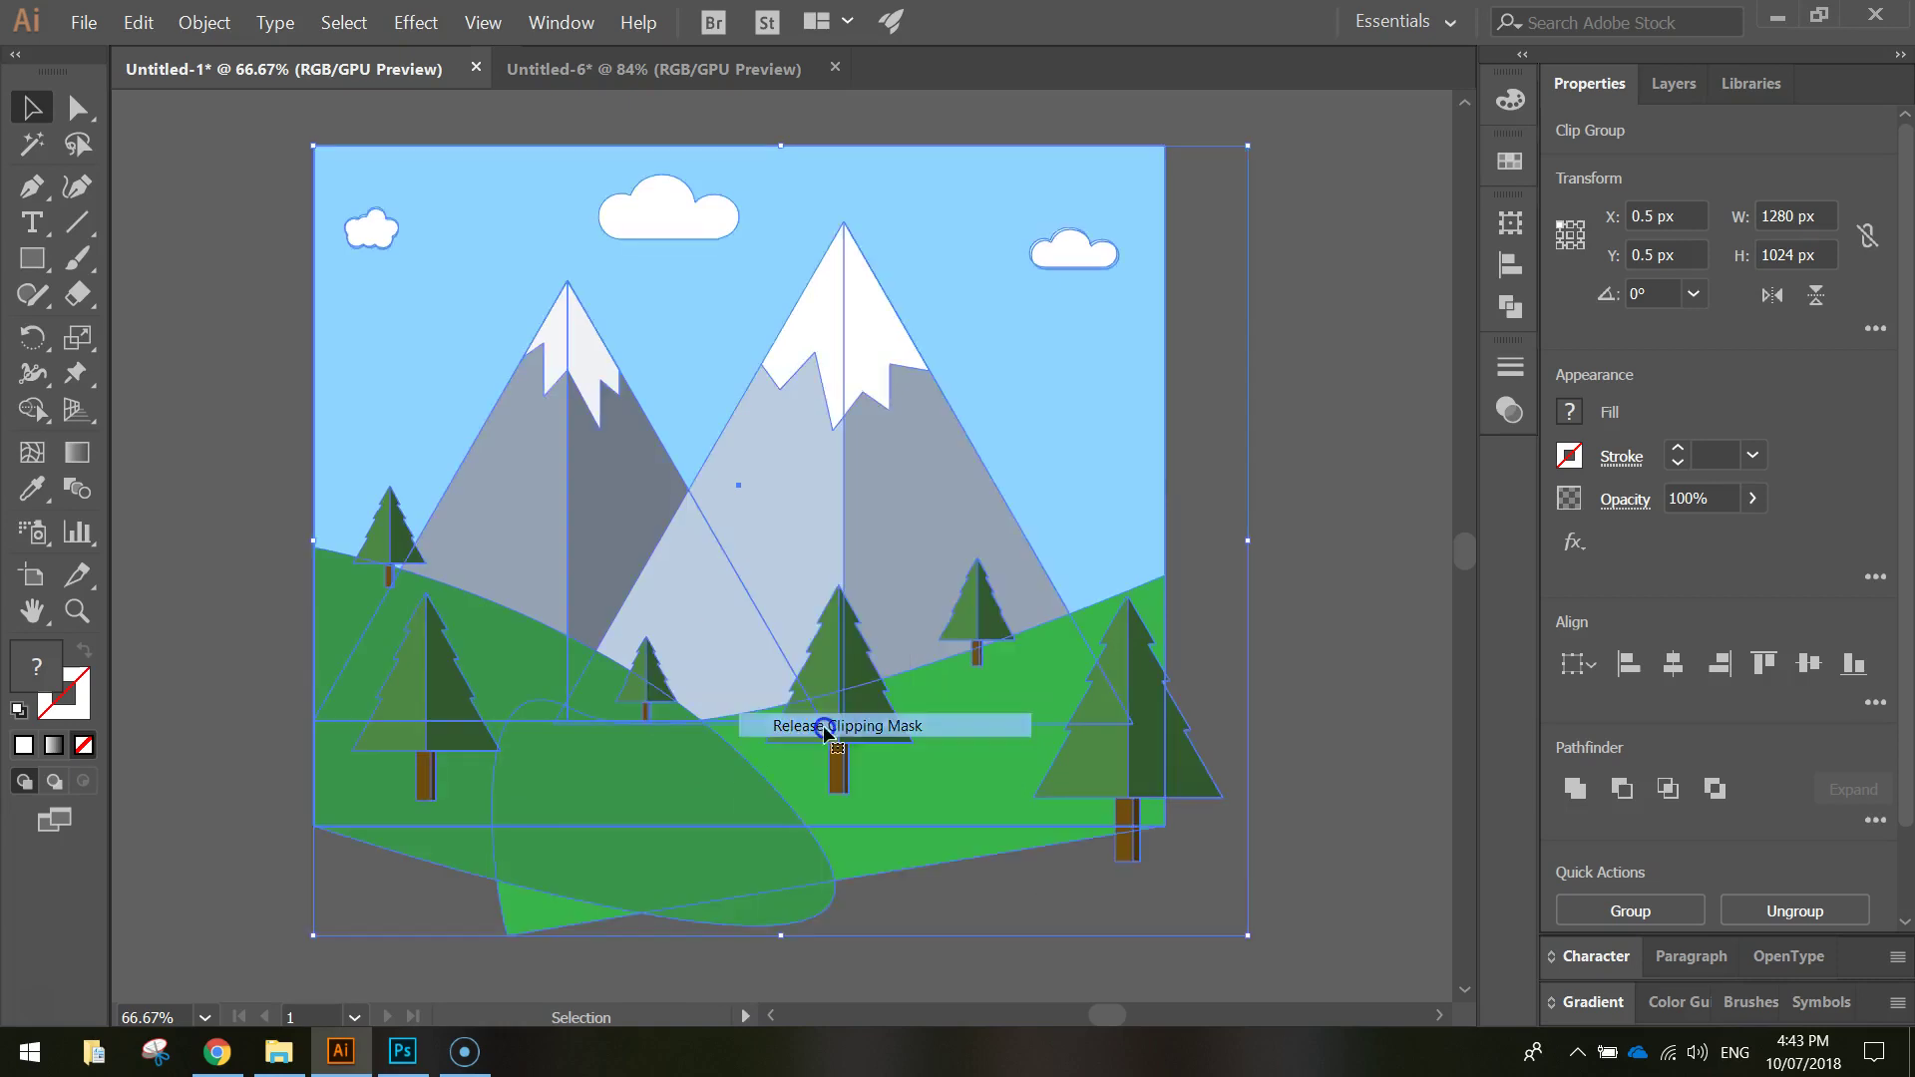
click(1365, 548)
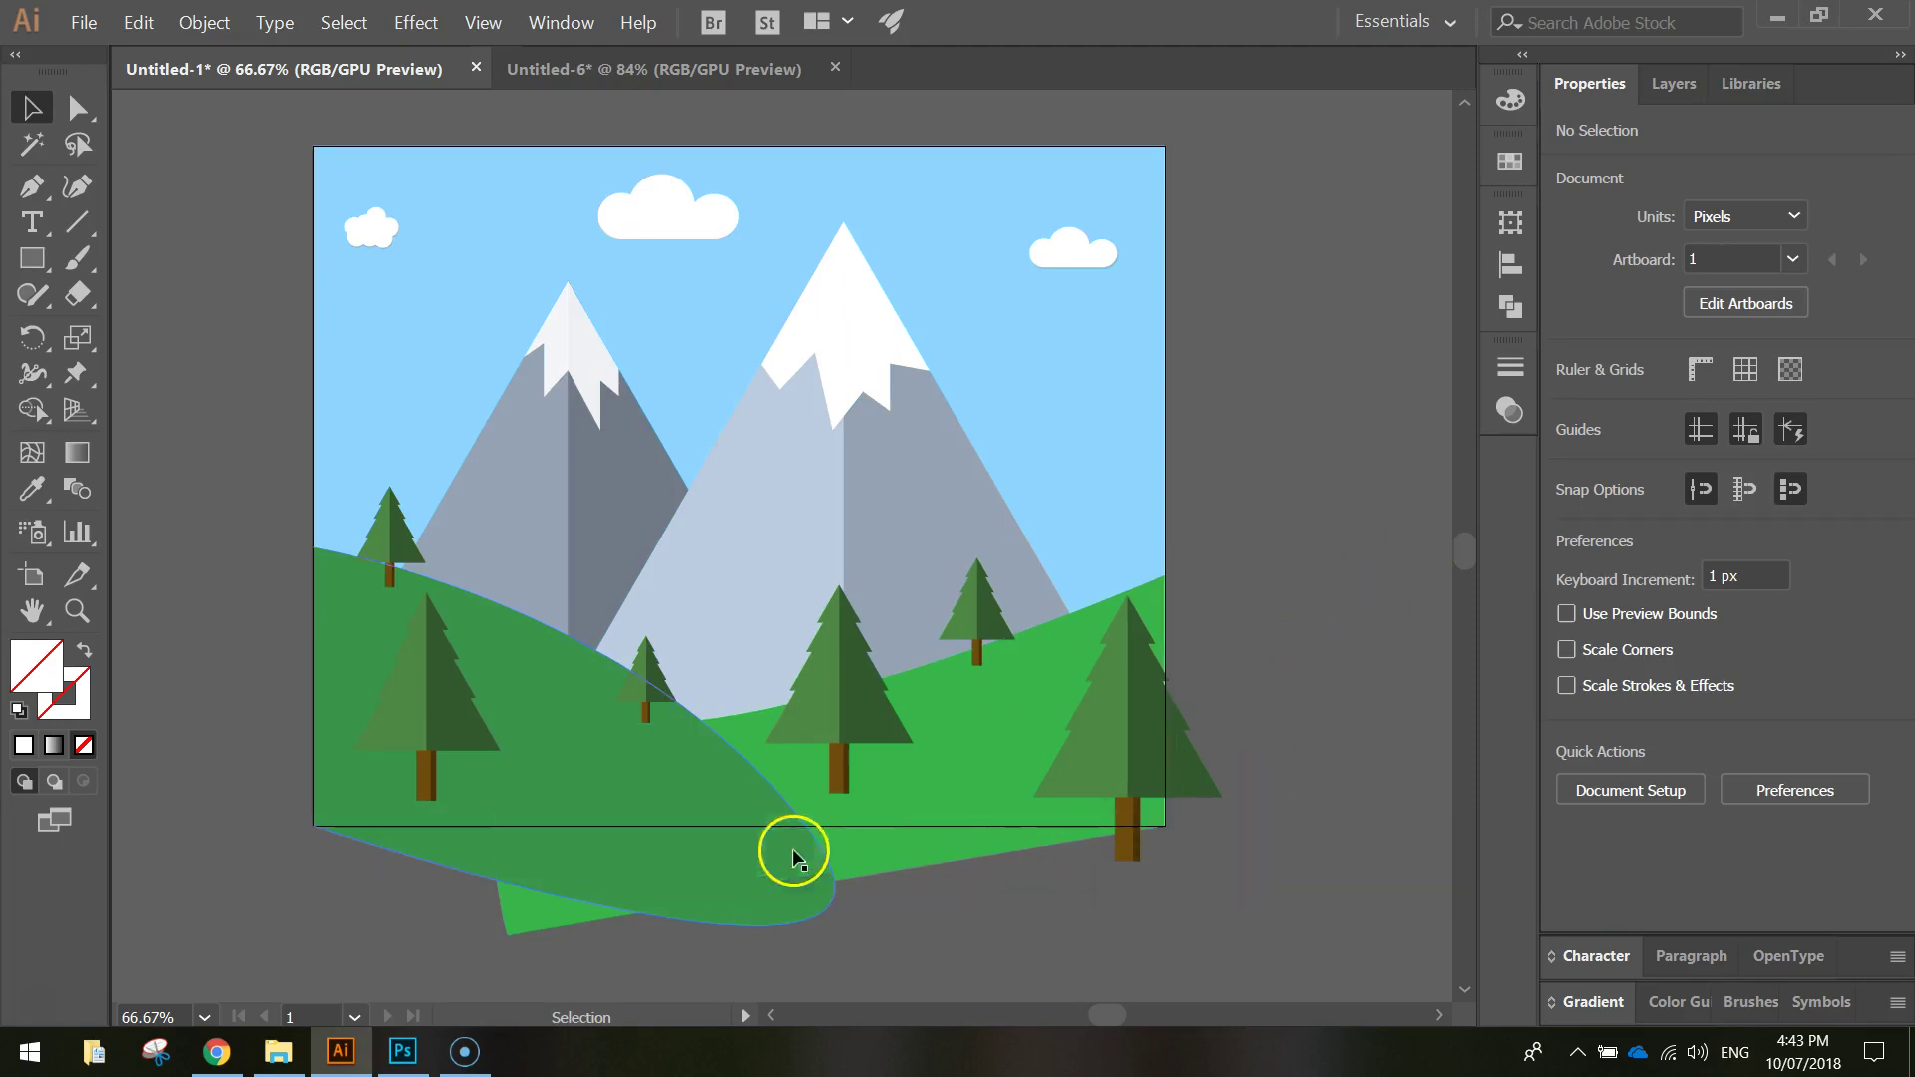
click(137, 22)
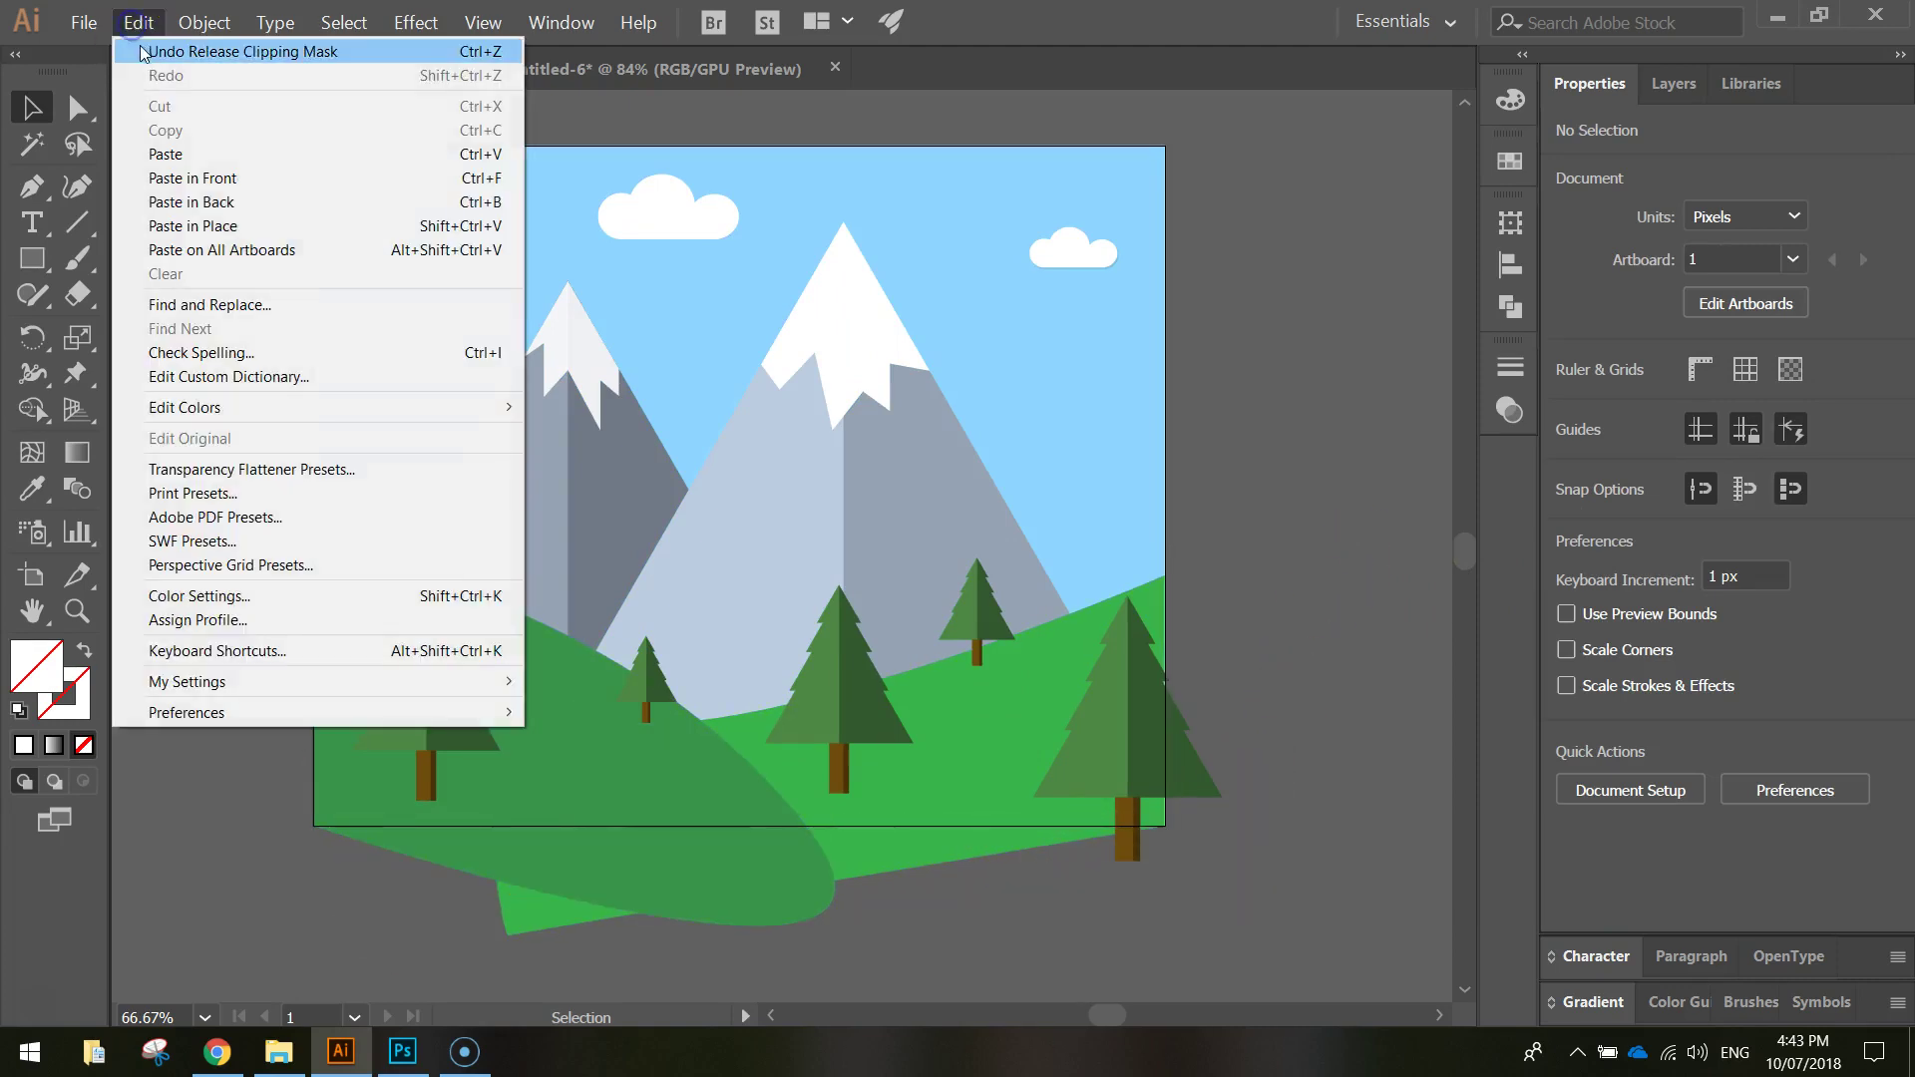
click(200, 31)
click(191, 328)
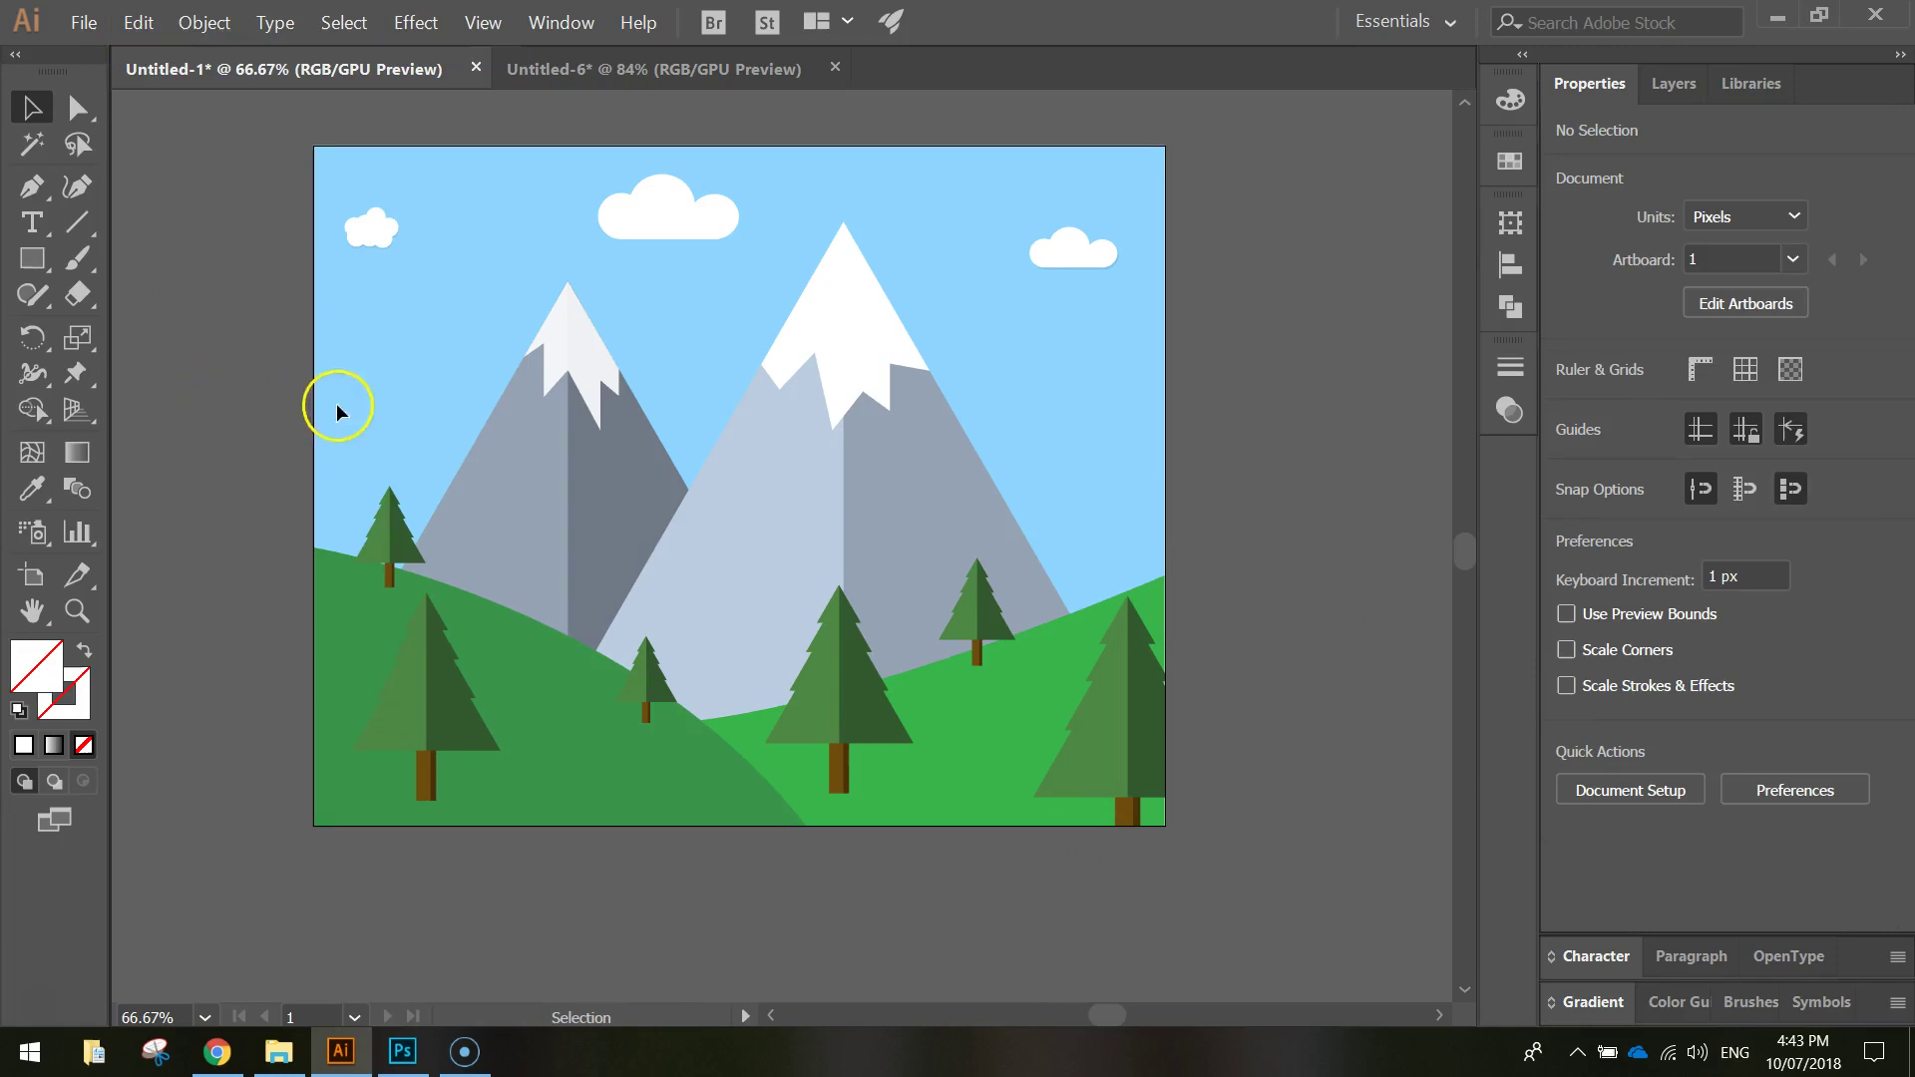